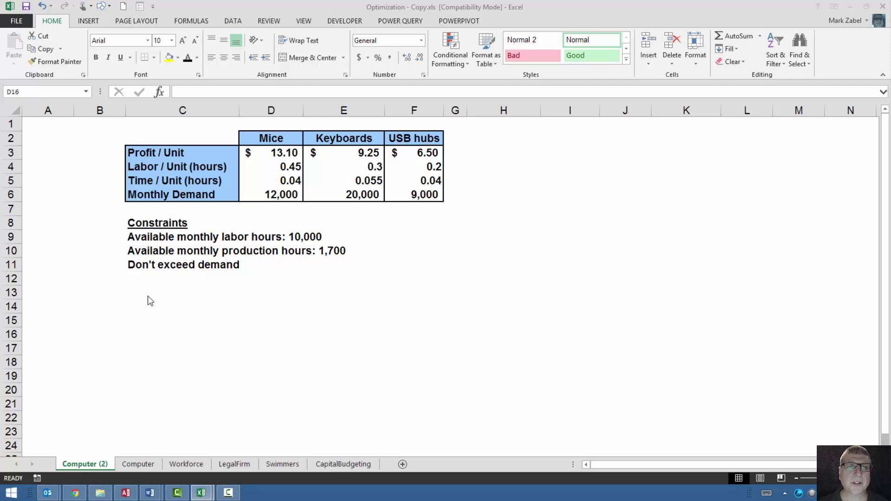
# - Label cell C13 'Production Unit / Monthly'
pyautogui.click(147, 294)
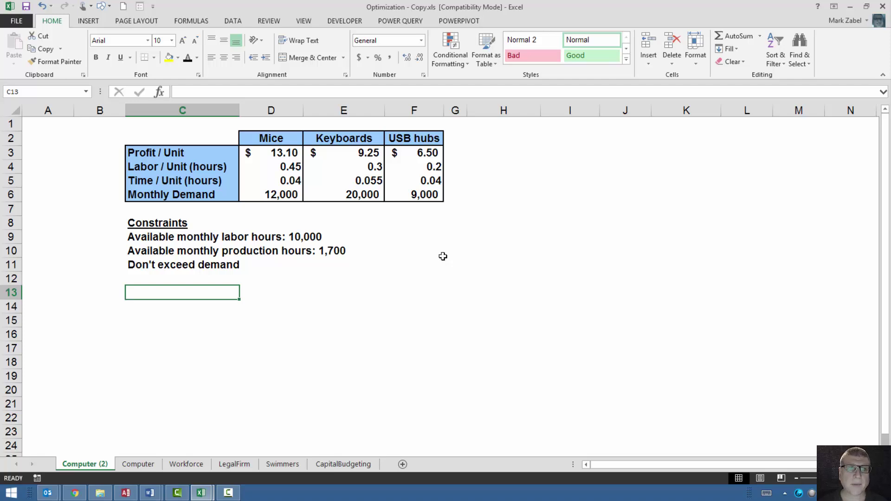
pyautogui.write('pr')
pyautogui.press('BackSpace')
pyautogui.press('BackSpace')
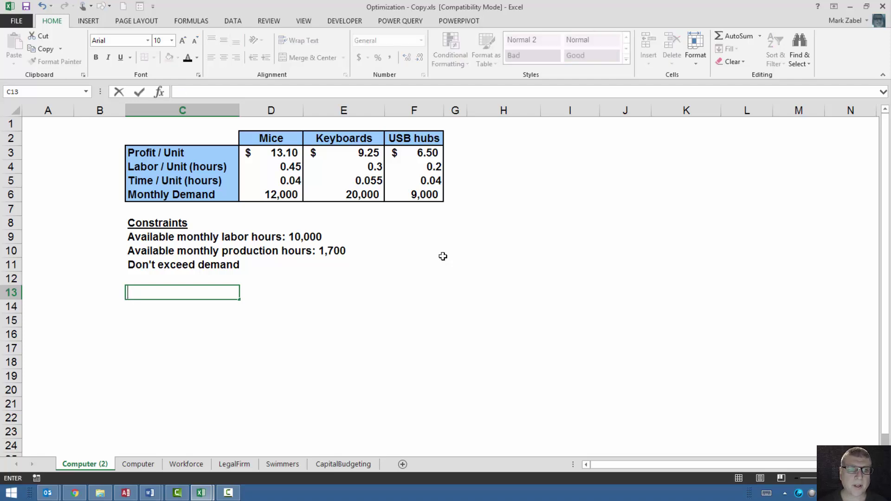
pyautogui.write('Prod')
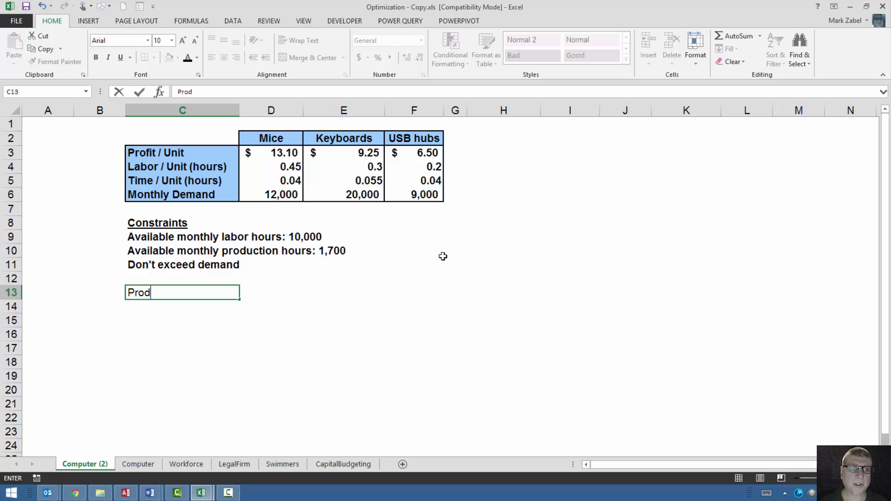
pyautogui.write('uction Unit / M')
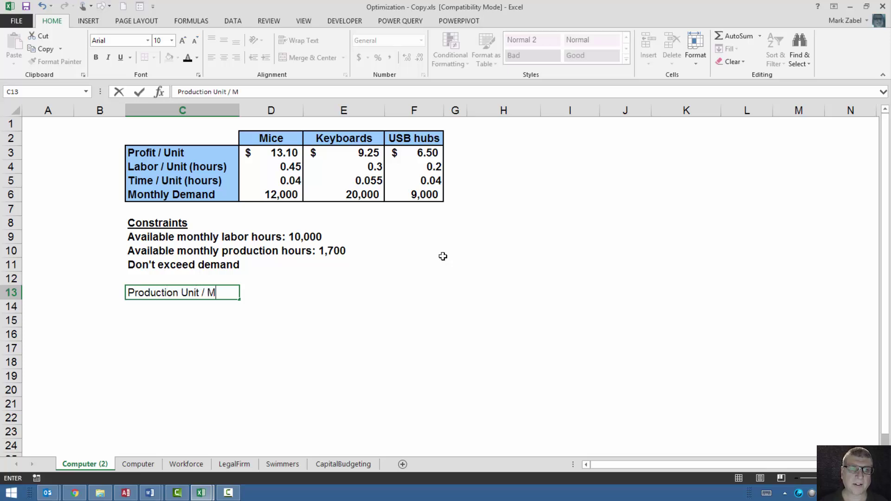
pyautogui.write('onthl')
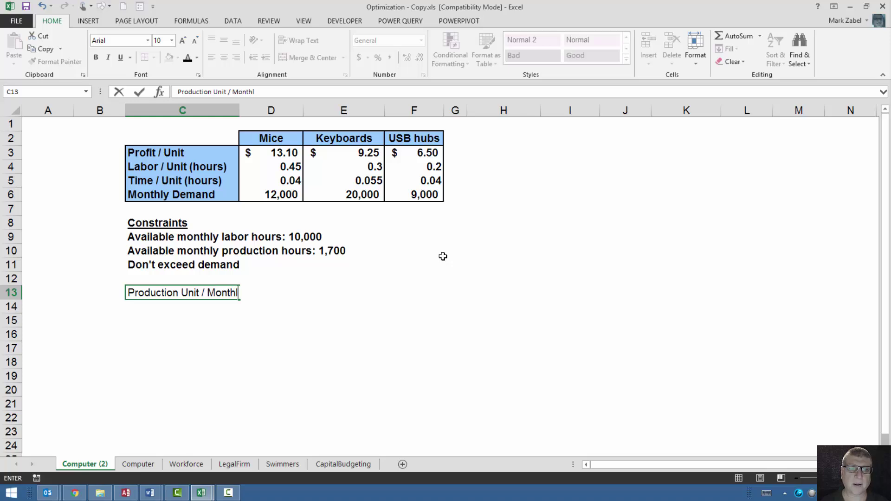
pyautogui.write('y')
pyautogui.press('Return')
pyautogui.press('Right')
# - Enter trial quantities 12000, 20000 and 9000 in D13, E13 and F13
pyautogui.press('Up')
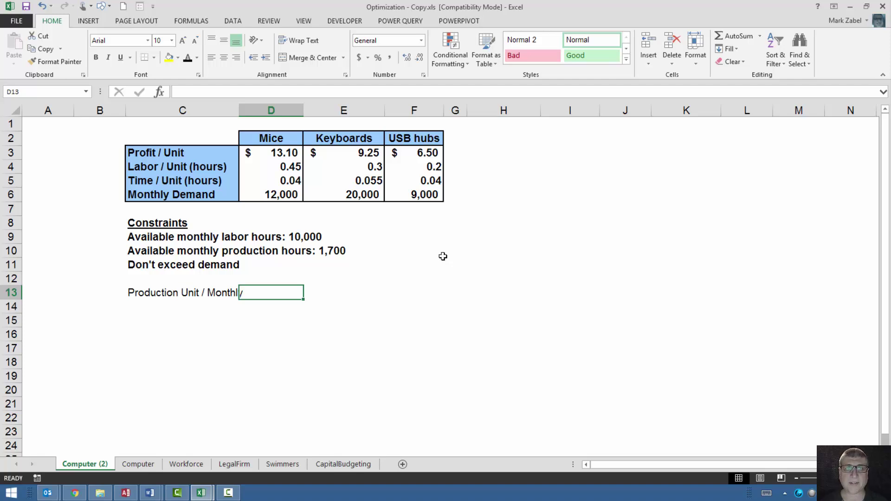
pyautogui.write('120000')
pyautogui.press('BackSpace')
pyautogui.press('Tab')
pyautogui.write('20000')
pyautogui.press('Tab')
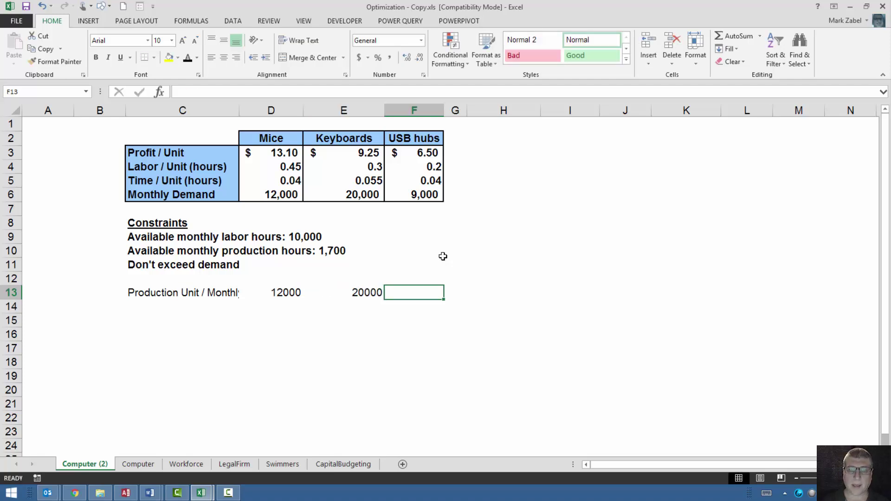
pyautogui.write('9000')
pyautogui.press('Return')
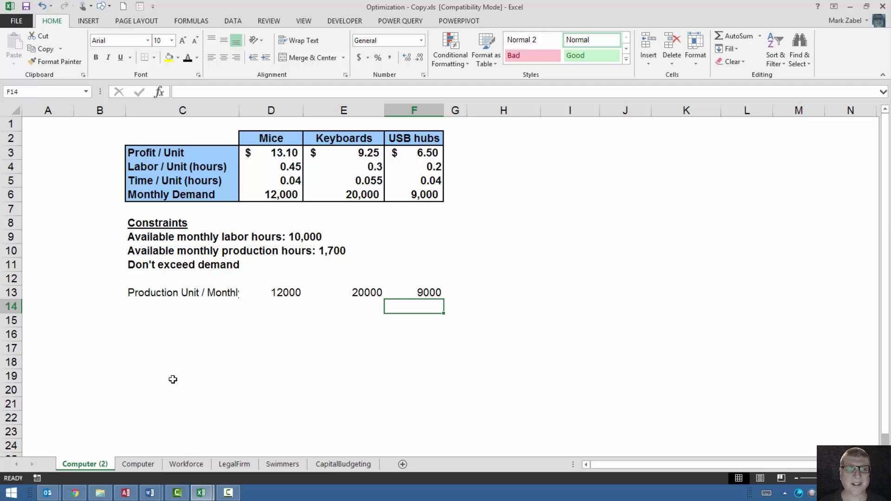
# - Label cell C14 'Monthly Profit'
pyautogui.click(152, 308)
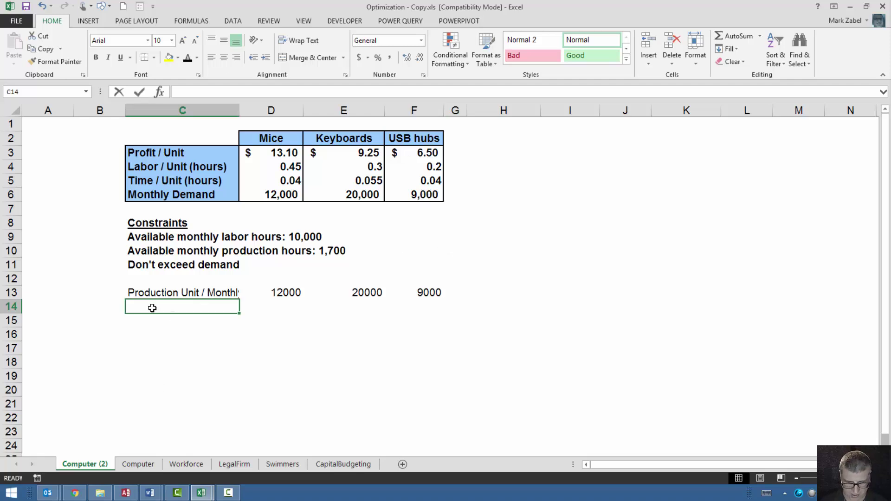
pyautogui.write('Pro')
pyautogui.press('Delete')
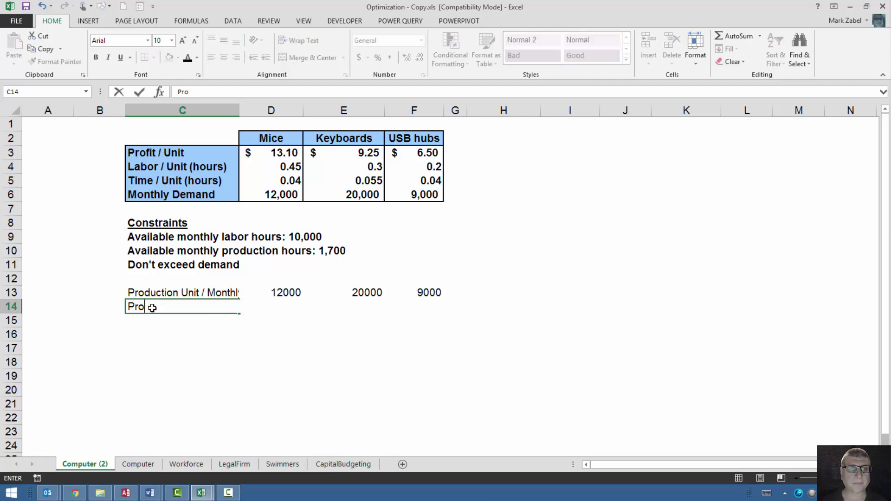
pyautogui.write('f')
pyautogui.press('BackSpace')
pyautogui.press('BackSpace')
pyautogui.press('BackSpace')
pyautogui.press('BackSpace')
pyautogui.write('Tota')
pyautogui.press('BackSpace')
pyautogui.press('BackSpace')
pyautogui.press('BackSpace')
pyautogui.press('BackSpace')
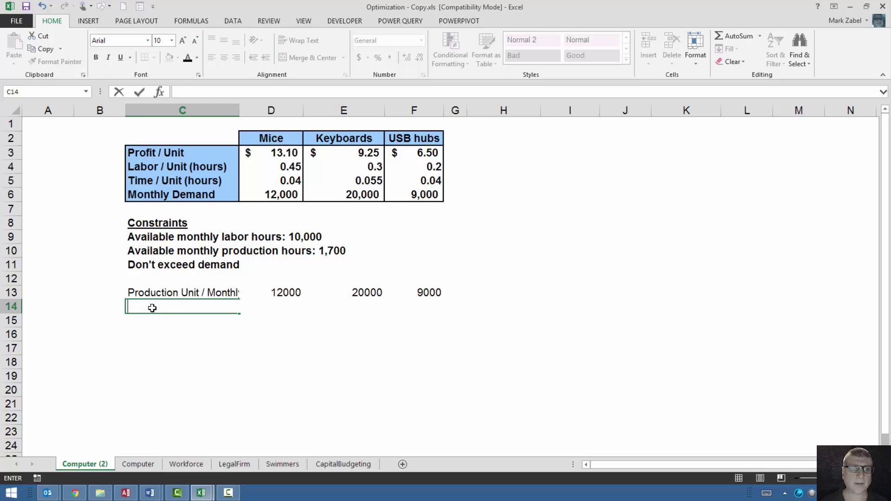
pyautogui.write('Monthly Profit')
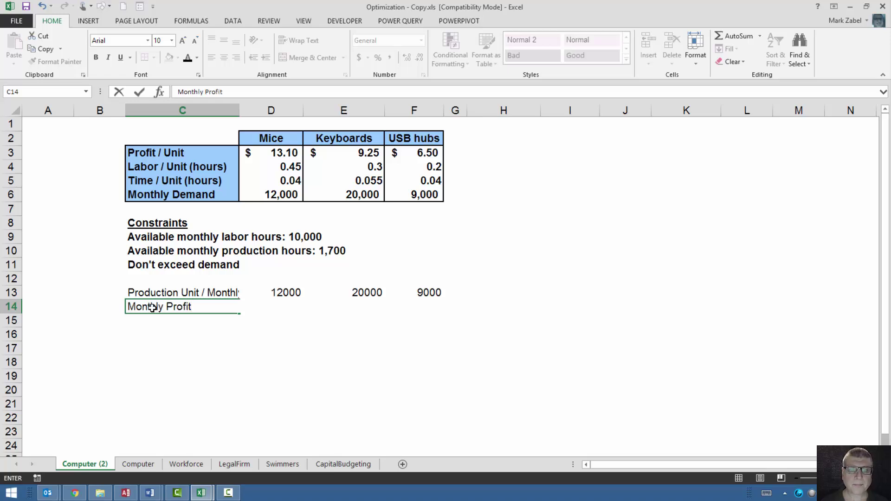
pyautogui.press('Tab')
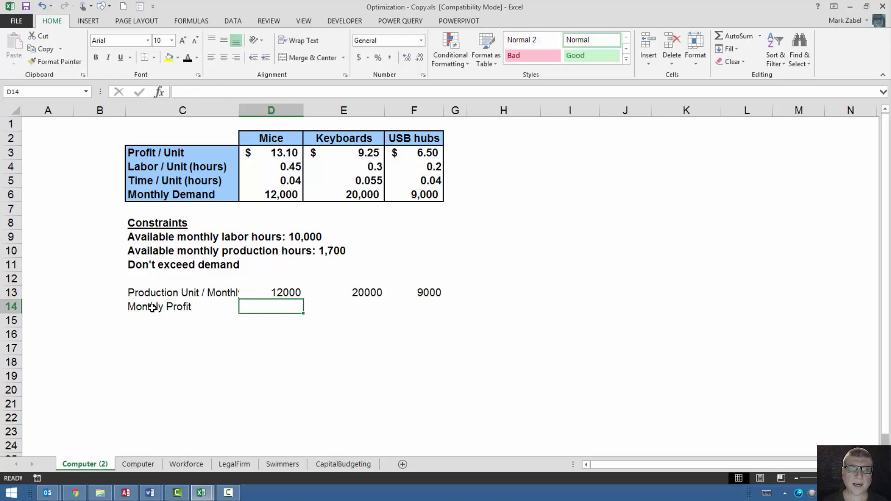
# - Enter =D3*D13 in D14 to compute the Mice monthly profit
pyautogui.click(278, 153)
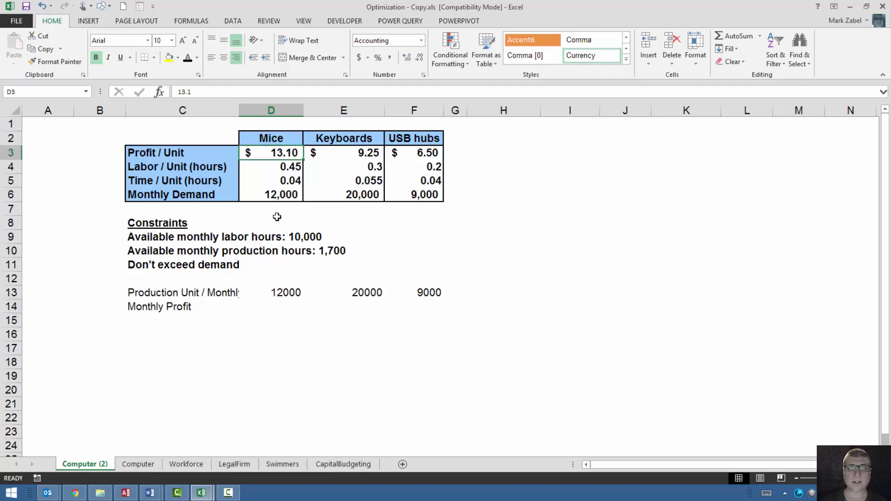
pyautogui.click(263, 306)
pyautogui.write('=')
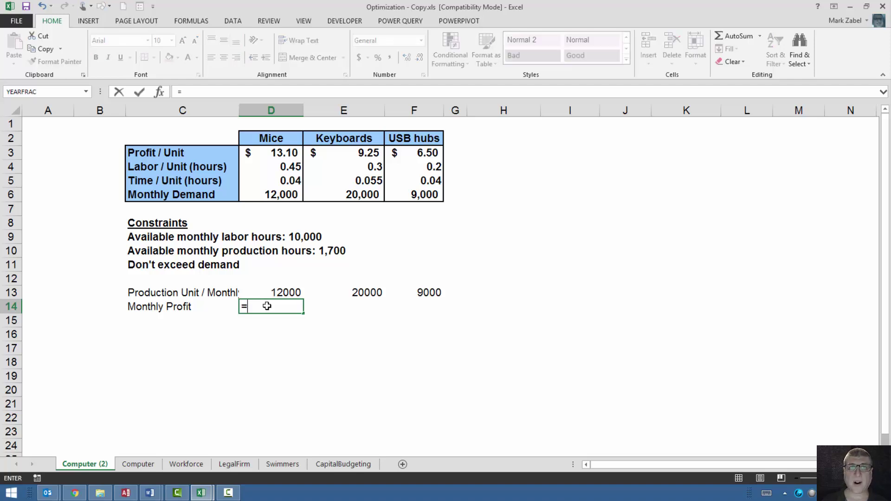
pyautogui.click(284, 155)
pyautogui.write('*')
pyautogui.click(269, 292)
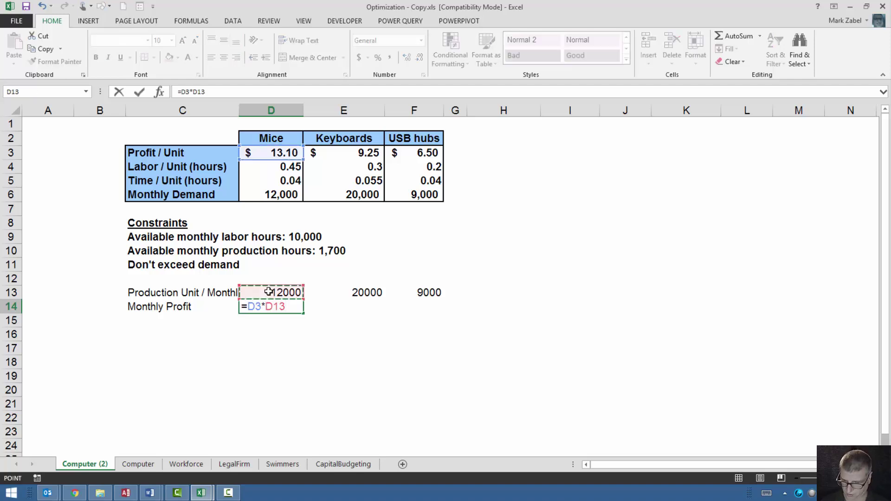
pyautogui.press('Return')
# - Show the profit in whole dollars and fill the formula across to F14
pyautogui.click(264, 305)
pyautogui.click(419, 59)
pyautogui.click(418, 59)
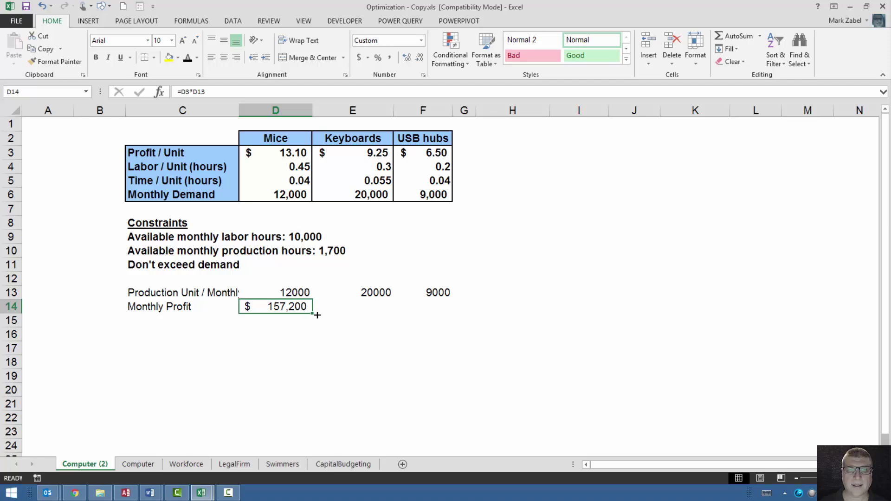
pyautogui.moveTo(310, 319); pyautogui.dragTo(432, 314)
pyautogui.click(302, 304)
pyautogui.click(266, 306)
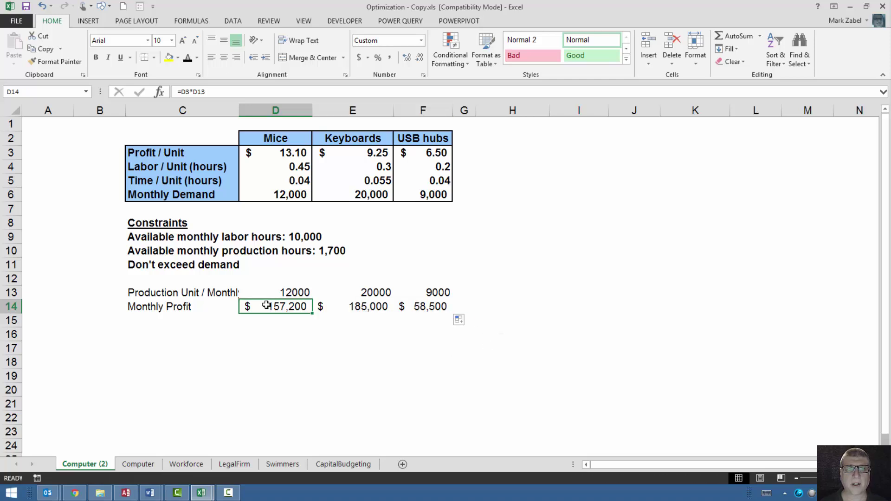
# - Add a 'Totals' heading in H12
pyautogui.click(506, 272)
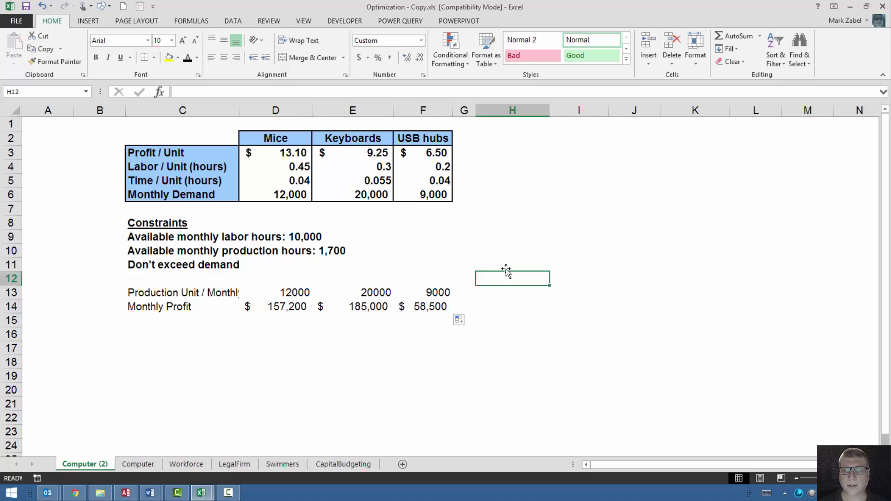
pyautogui.write('Total')
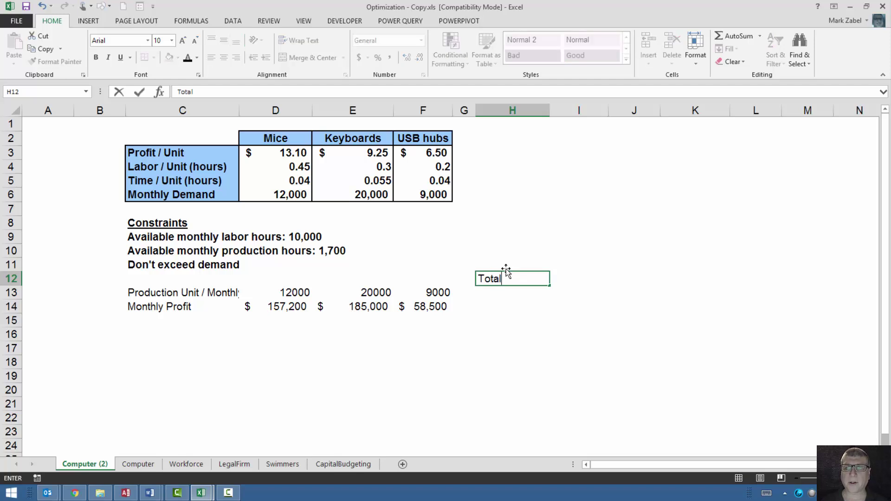
pyautogui.write('s')
pyautogui.press('Tab')
pyautogui.press('Return')
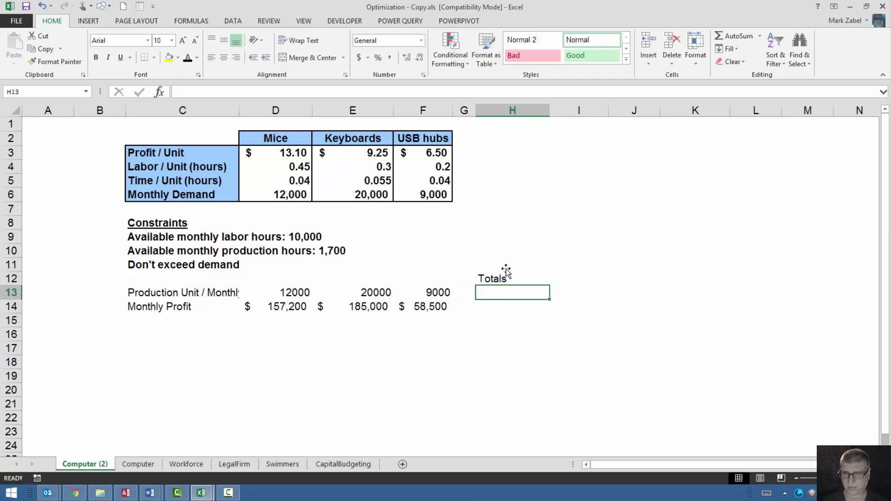
# - Enter =SUM(D13:F13) in H13 and copy it down to H14
pyautogui.write('=sum(')
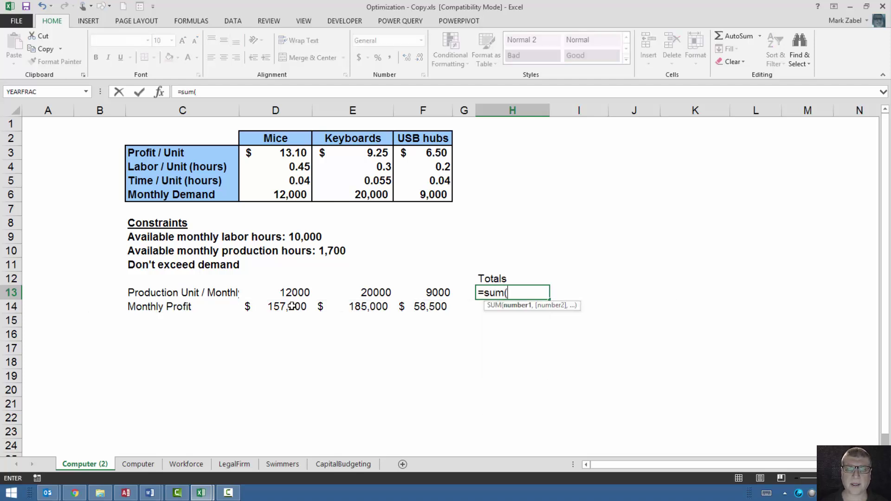
pyautogui.moveTo(288, 293); pyautogui.dragTo(408, 289)
pyautogui.press('Return')
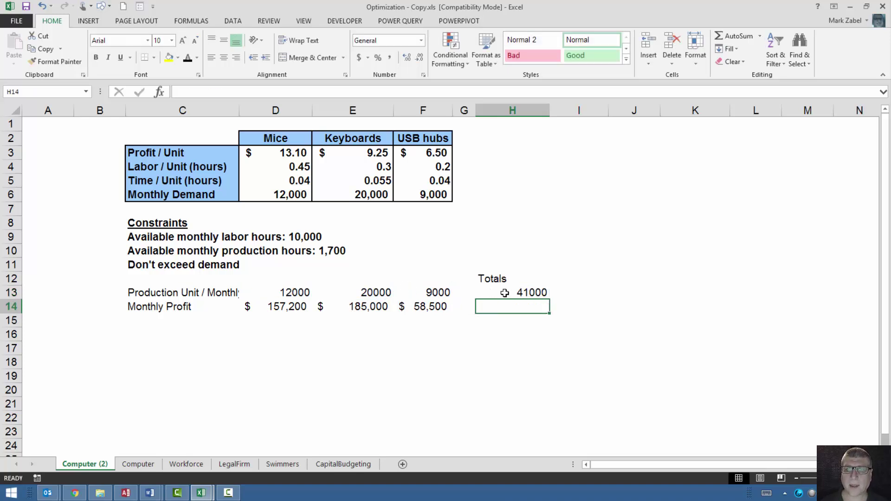
pyautogui.click(506, 293)
pyautogui.moveTo(550, 299); pyautogui.dragTo(550, 314)
# - Format the H14 profit total as Accounting with no decimals, giving $400,700
pyautogui.click(529, 305)
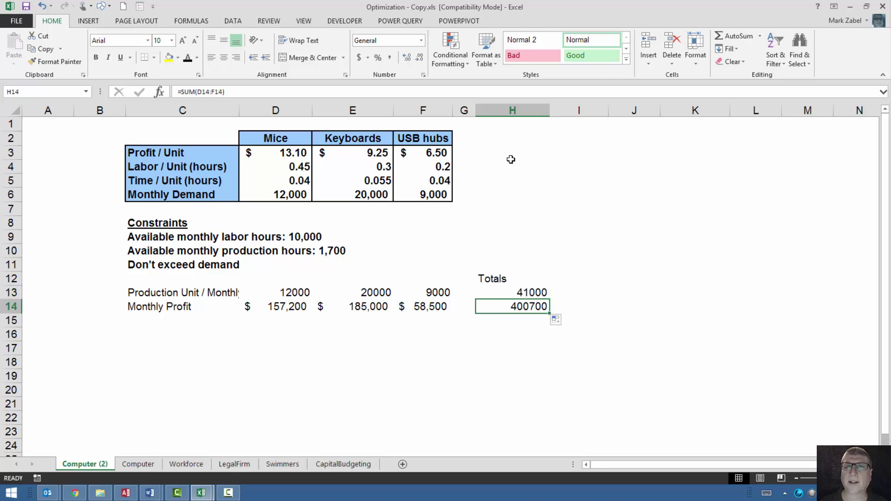
pyautogui.click(361, 57)
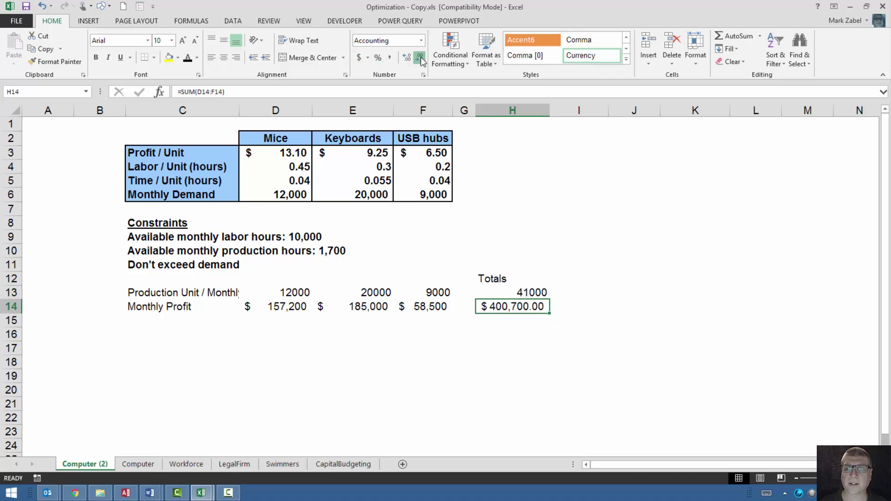
pyautogui.click(419, 58)
pyautogui.click(419, 58)
pyautogui.click(423, 315)
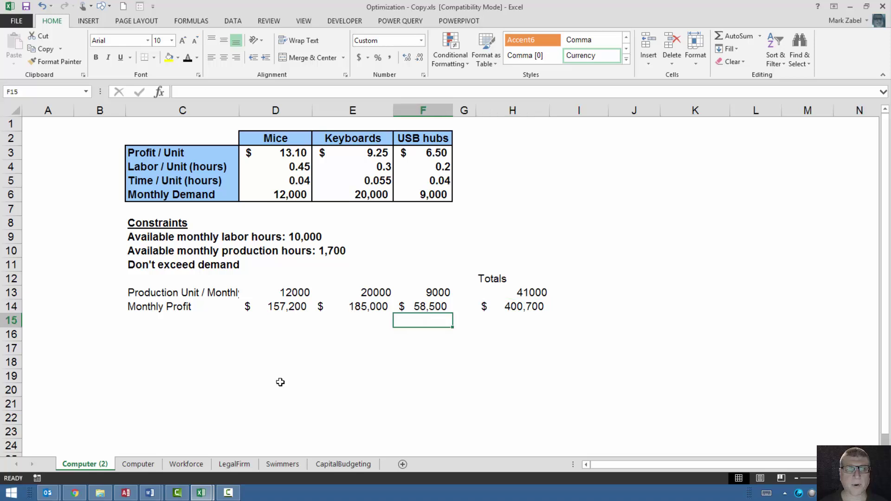
pyautogui.click(154, 321)
pyautogui.click(297, 295)
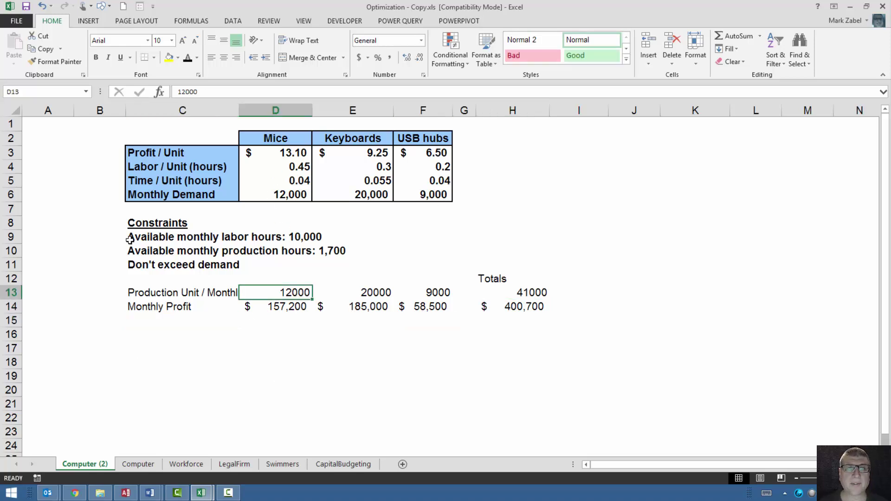
pyautogui.click(511, 307)
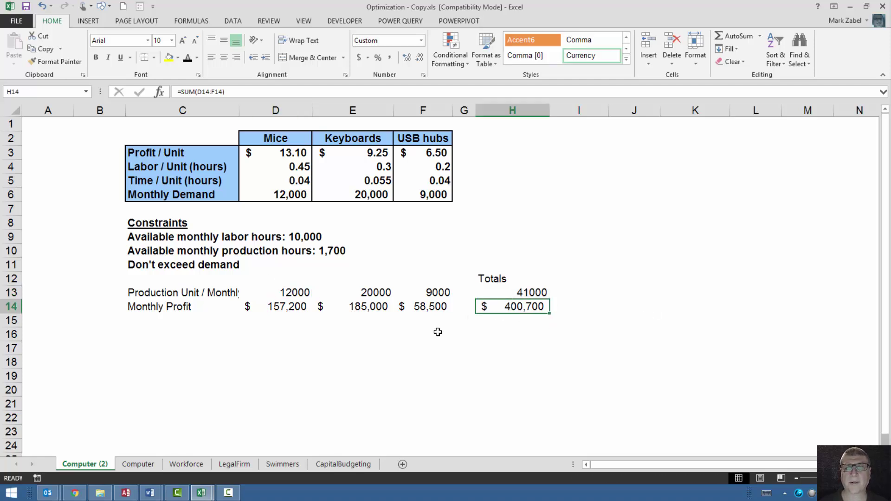
# - Add a Labor Hours label in C15 with =D4*D13 in D15
pyautogui.click(162, 319)
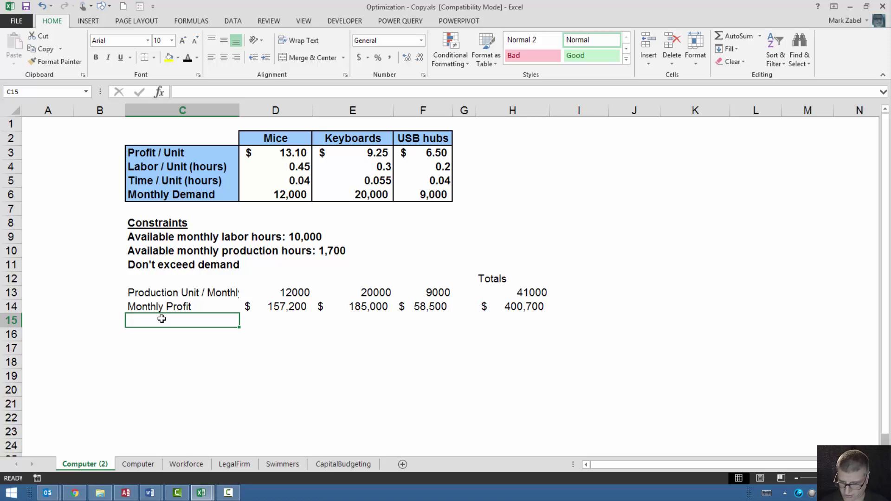
pyautogui.write('L')
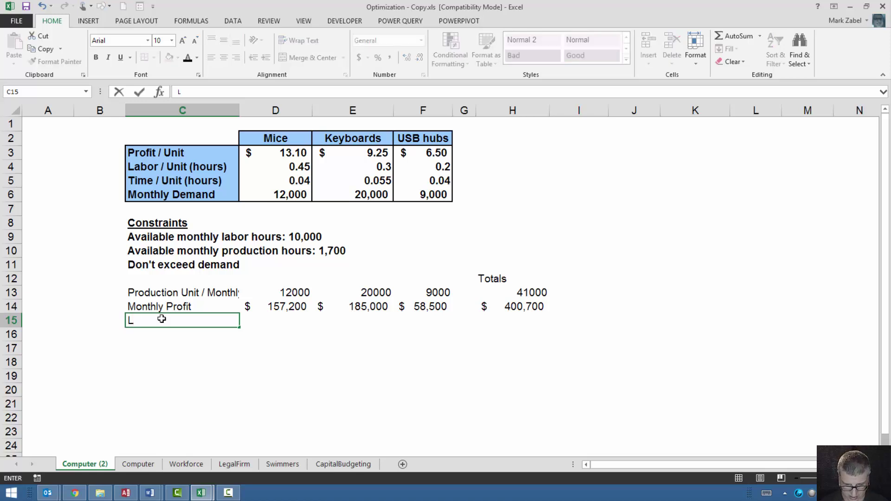
pyautogui.write('abor Hours')
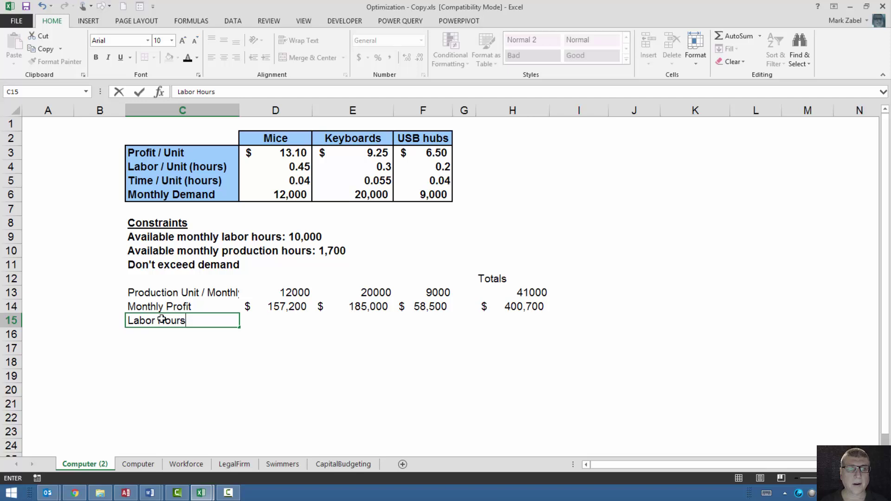
pyautogui.press('Tab')
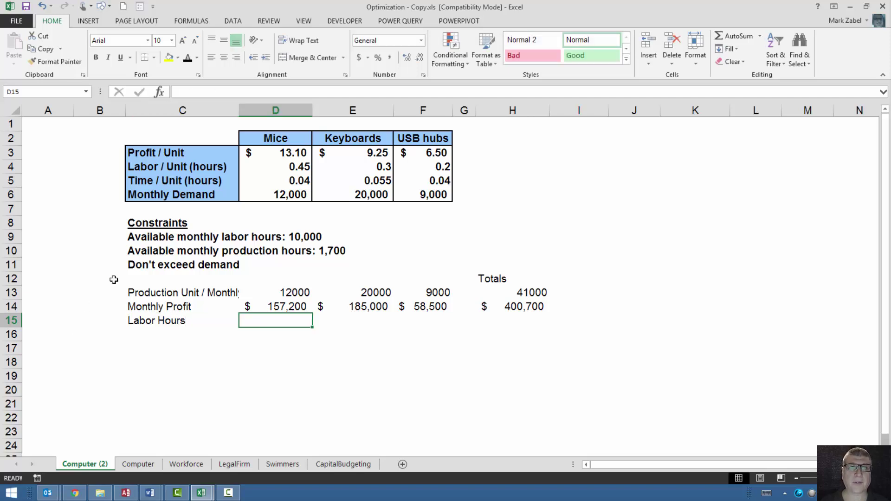
pyautogui.write('=')
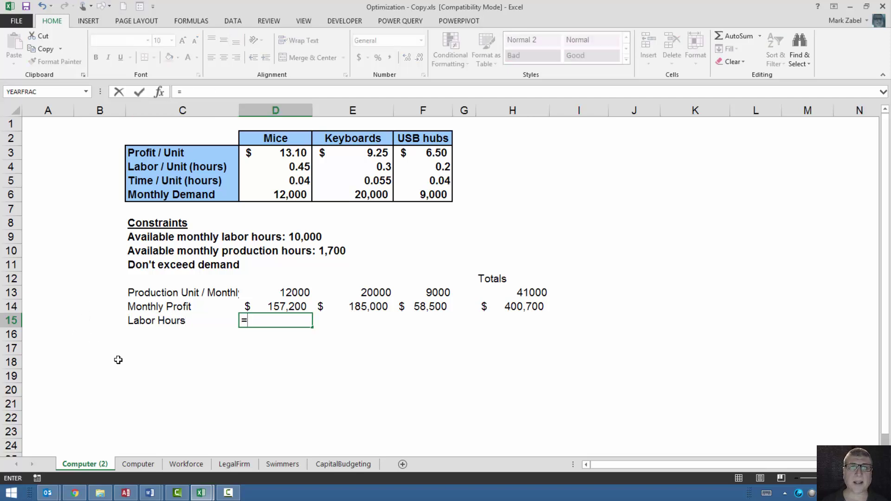
pyautogui.click(289, 169)
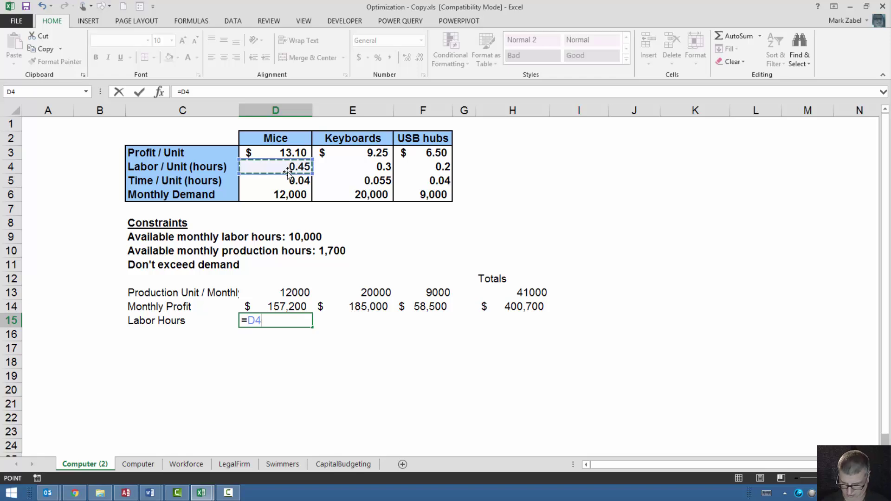
pyautogui.write('*')
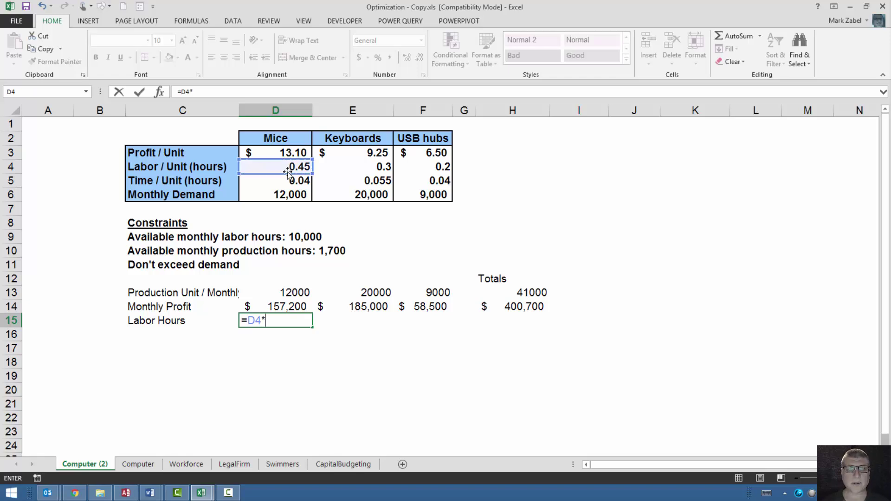
pyautogui.click(277, 296)
pyautogui.press('Return')
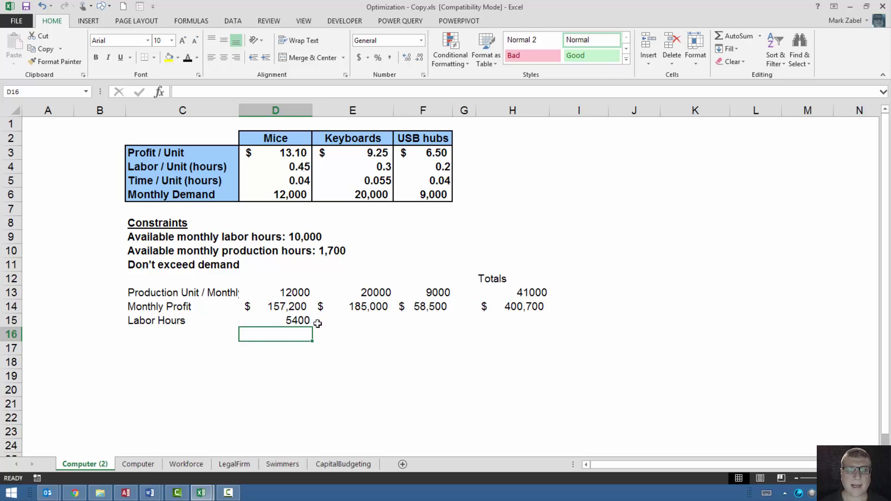
# - Copy the labor formula to F15 and extend the totals SUM down to H15
pyautogui.click(295, 319)
pyautogui.moveTo(315, 328); pyautogui.dragTo(447, 325)
pyautogui.click(509, 308)
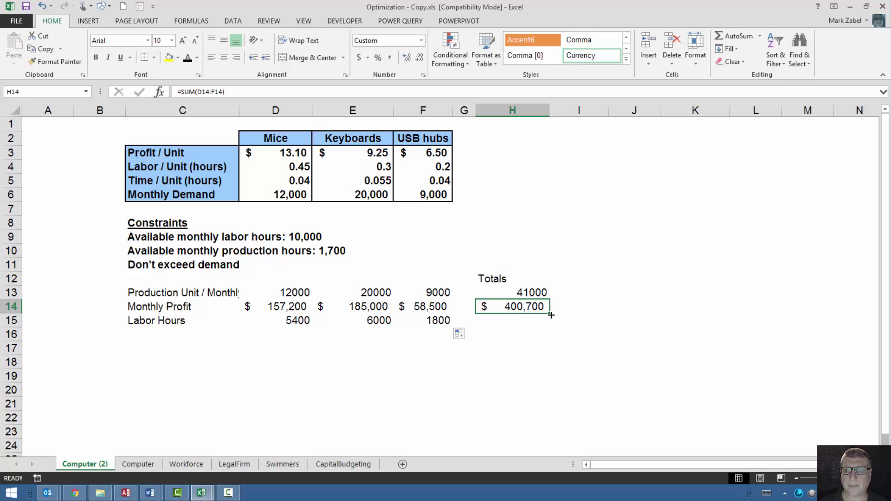
pyautogui.moveTo(549, 313); pyautogui.dragTo(552, 331)
pyautogui.click(499, 335)
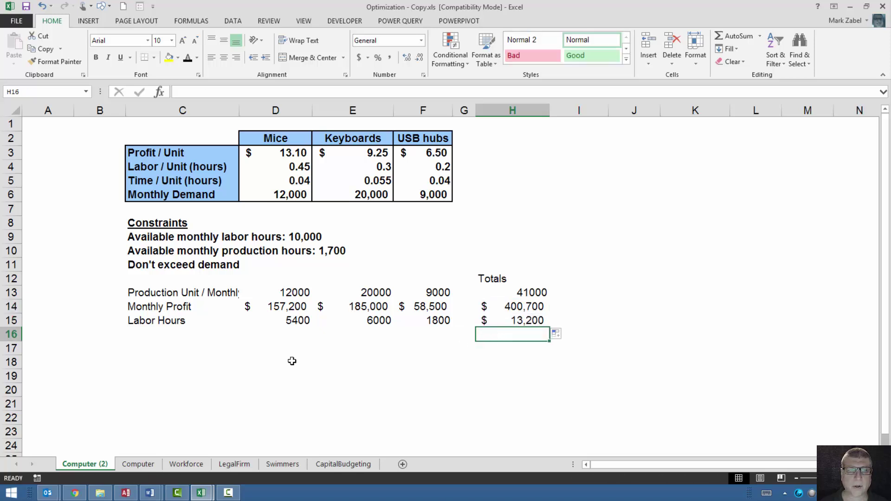
# - Format the H15 labor total as Number with no decimals, showing 13200
pyautogui.click(546, 321)
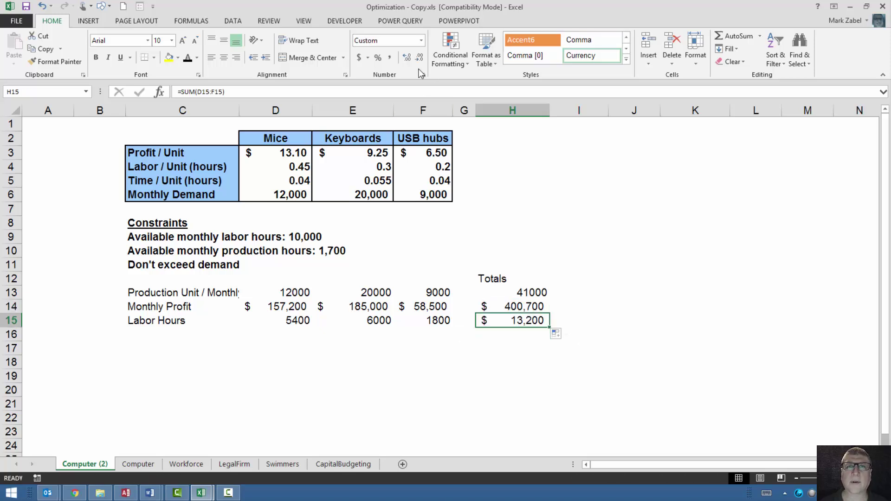
pyautogui.click(421, 40)
pyautogui.click(408, 85)
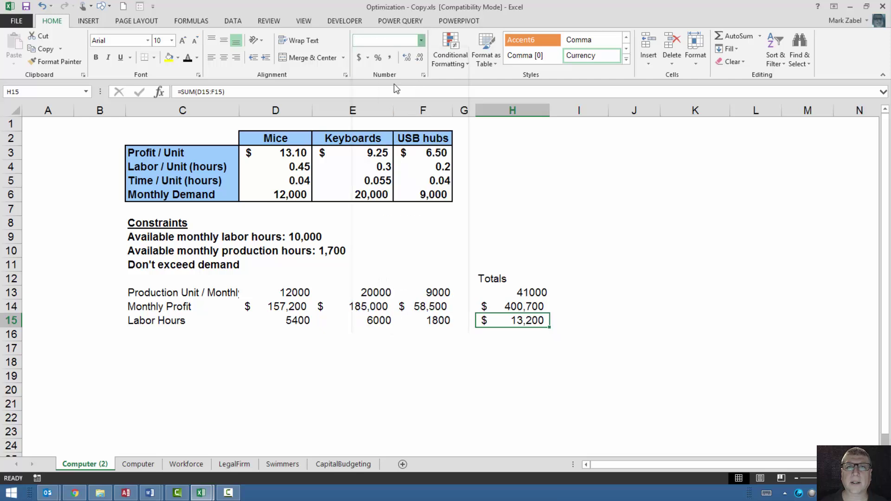
pyautogui.click(420, 57)
pyautogui.click(419, 58)
pyautogui.click(471, 338)
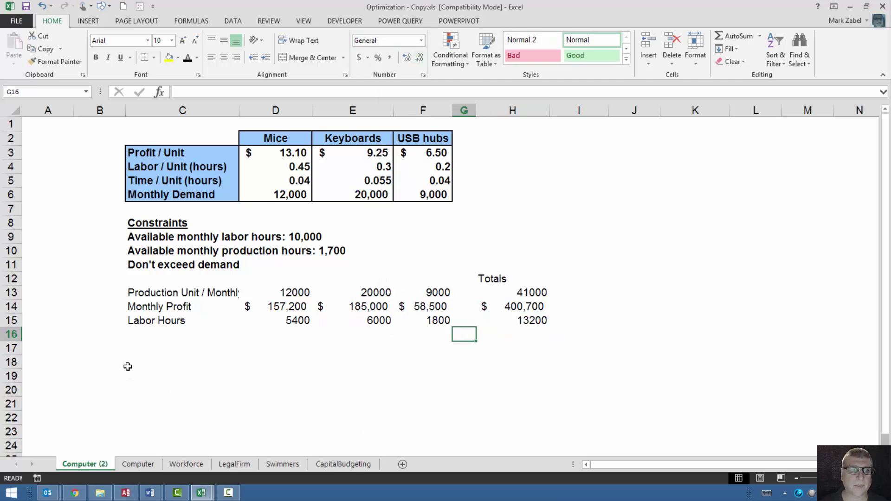
# - Add a Production Hours label in C16 with =D5*D13 in D16
pyautogui.click(150, 334)
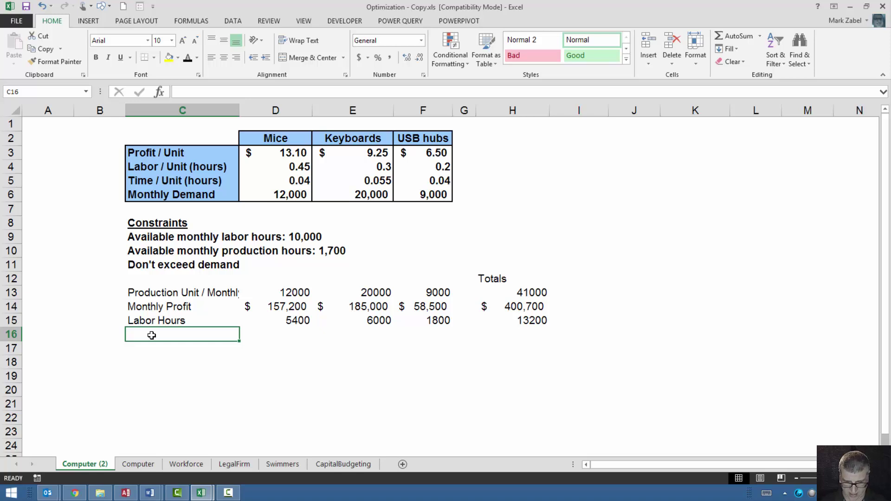
pyautogui.write('Produ')
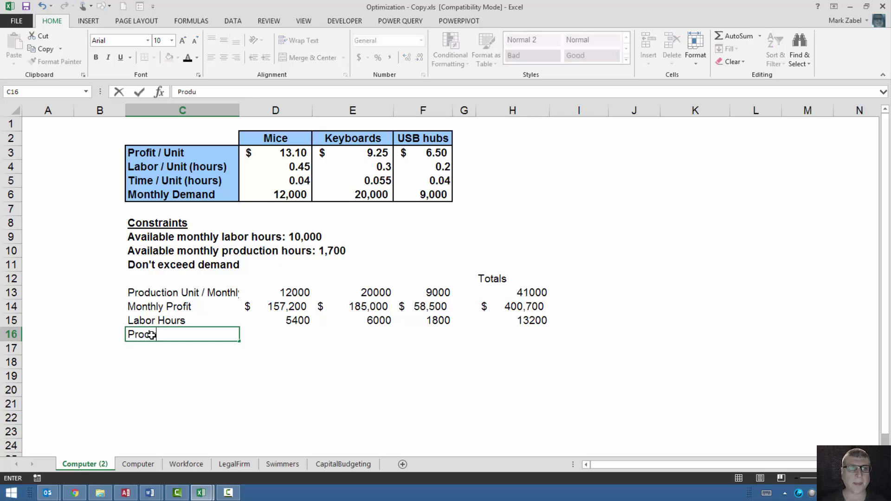
pyautogui.write('ction Hours')
pyautogui.press('Tab')
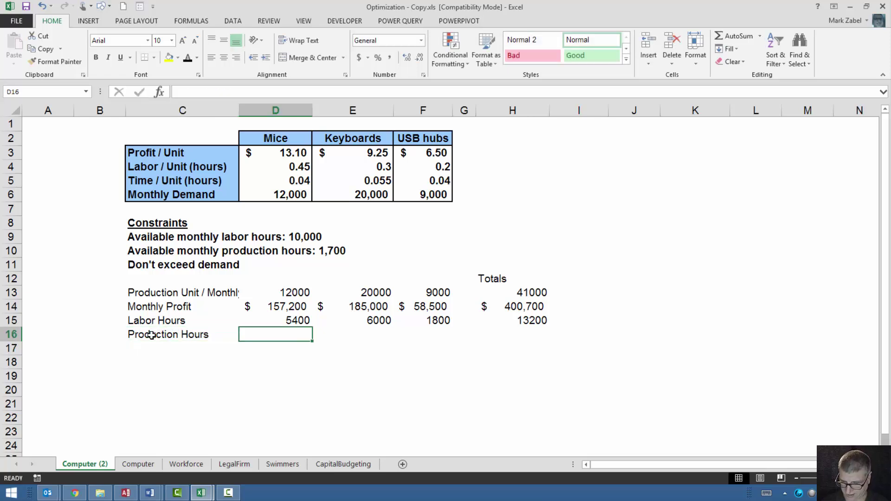
pyautogui.write('=')
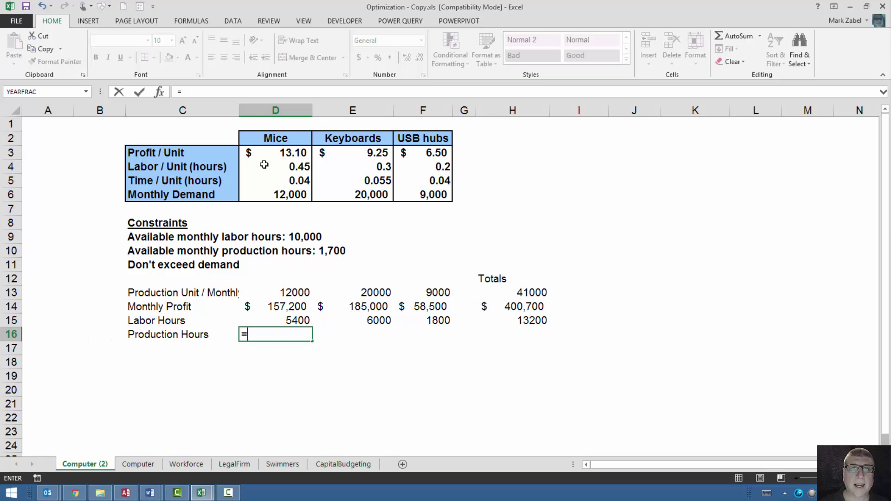
pyautogui.click(284, 183)
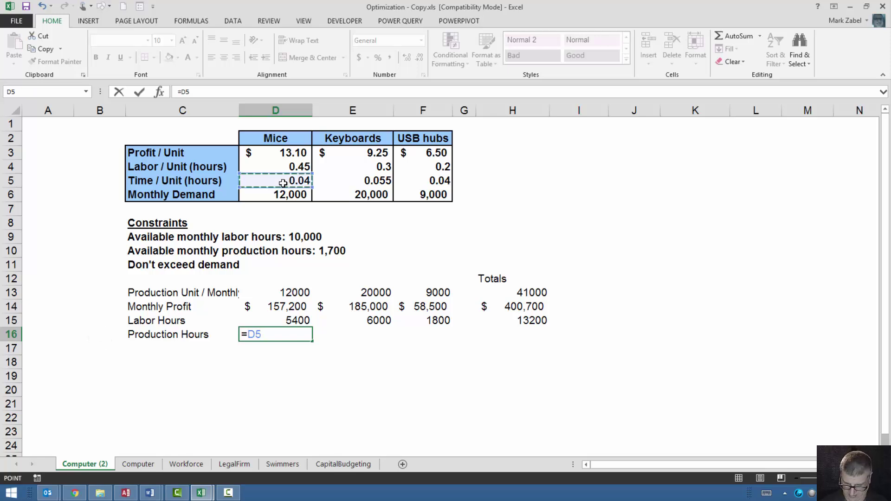
pyautogui.write('*')
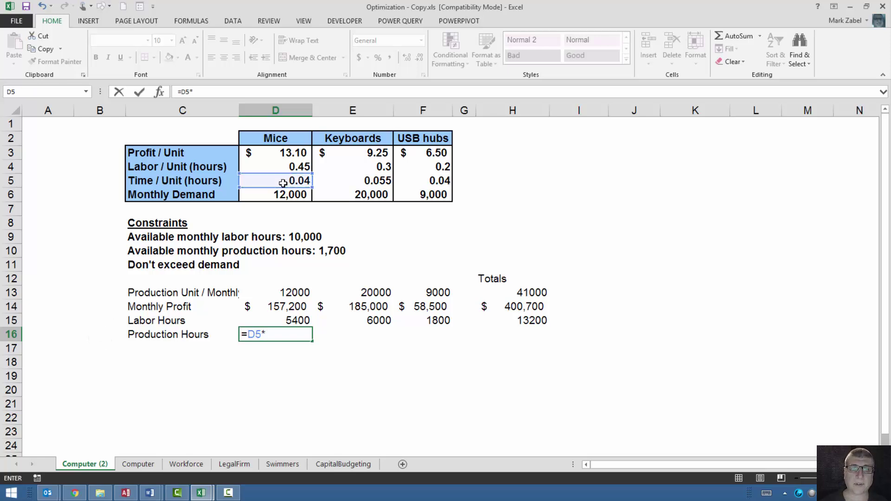
pyautogui.click(279, 291)
pyautogui.press('Return')
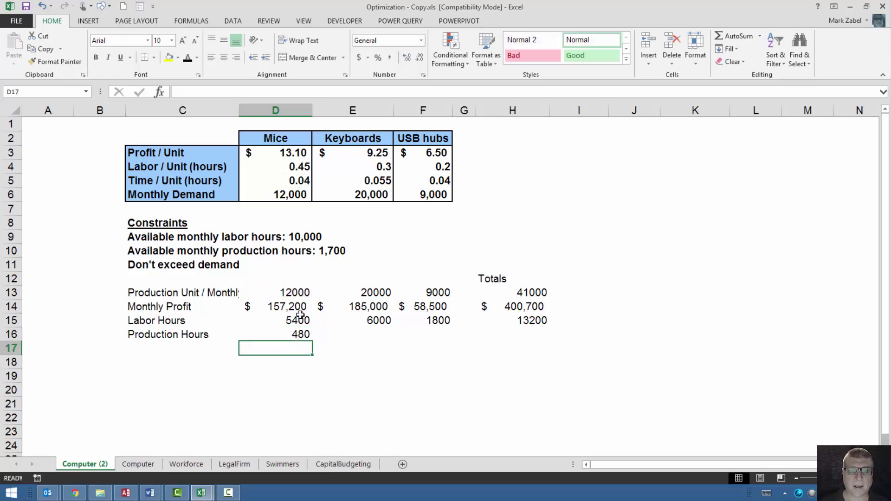
# - Review the profit, production hours (1940) and labor hours total formulas
pyautogui.click(298, 335)
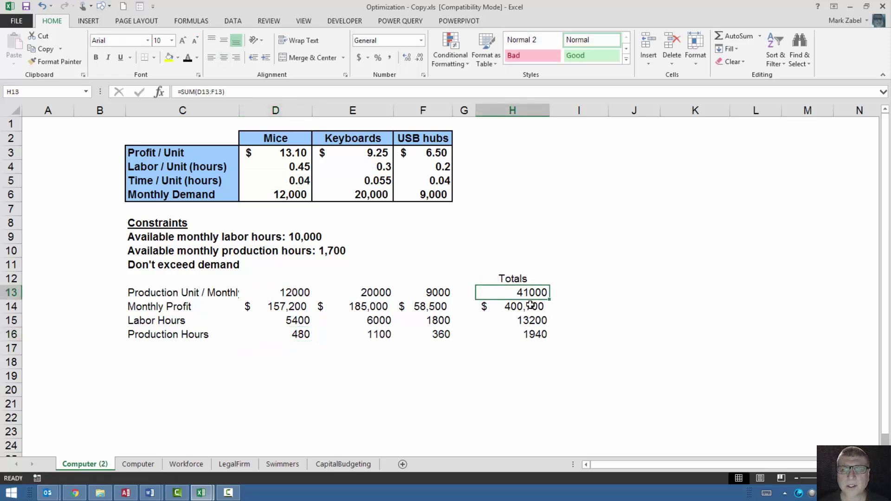
pyautogui.click(529, 304)
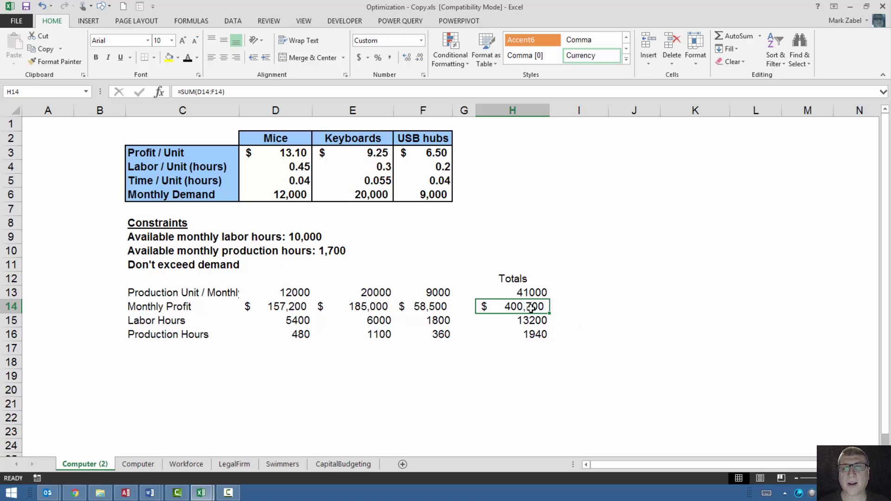
pyautogui.click(539, 335)
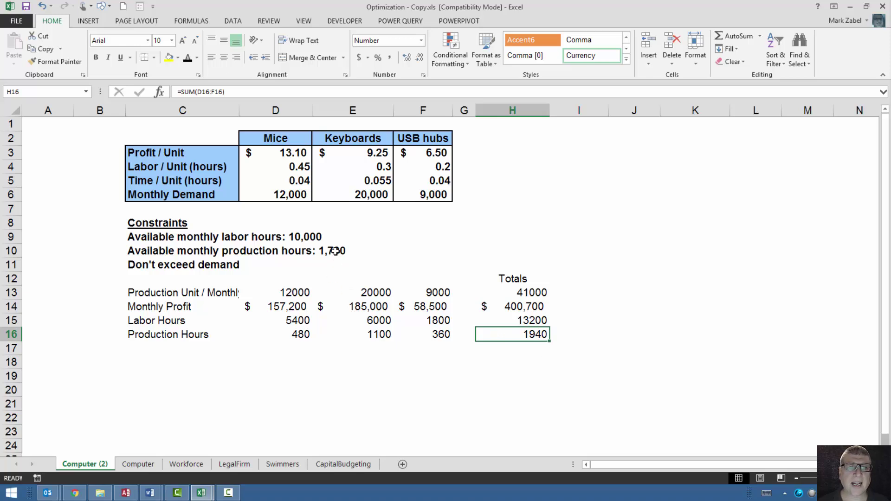
pyautogui.click(527, 321)
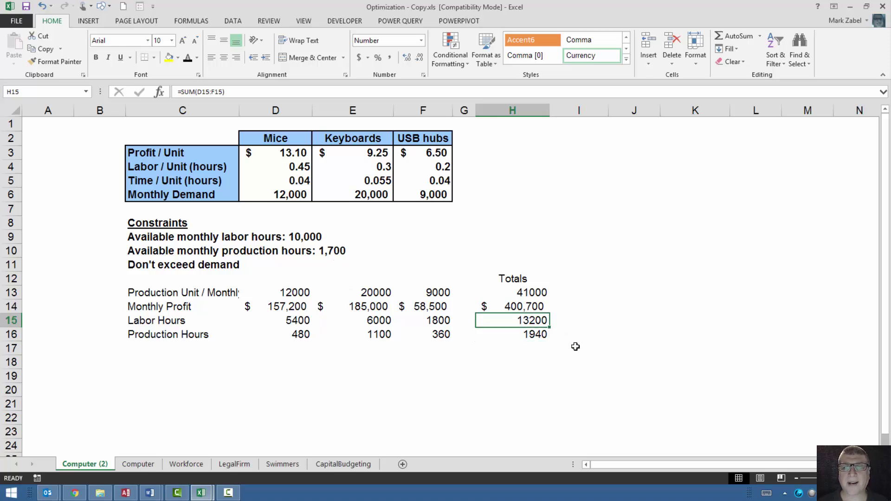
# - Try production quantities of 10000 Mice, 15000 Keyboards and 8000 USB hubs
pyautogui.click(303, 293)
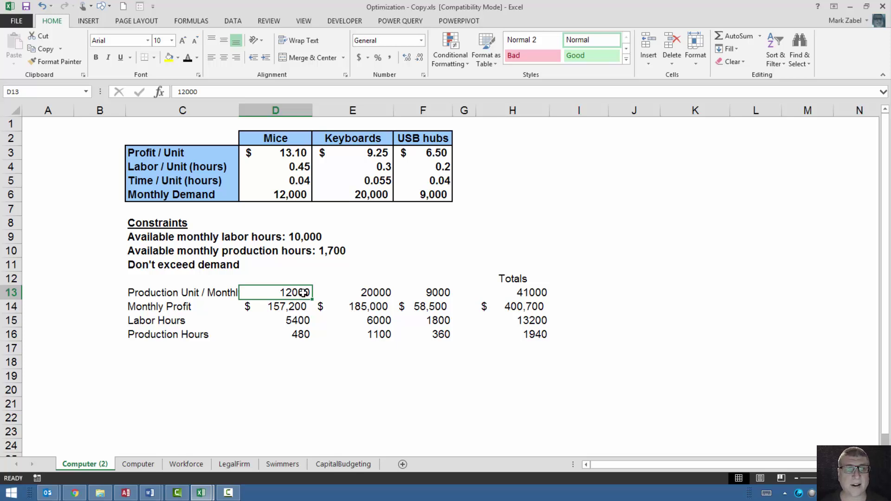
pyautogui.write('10000')
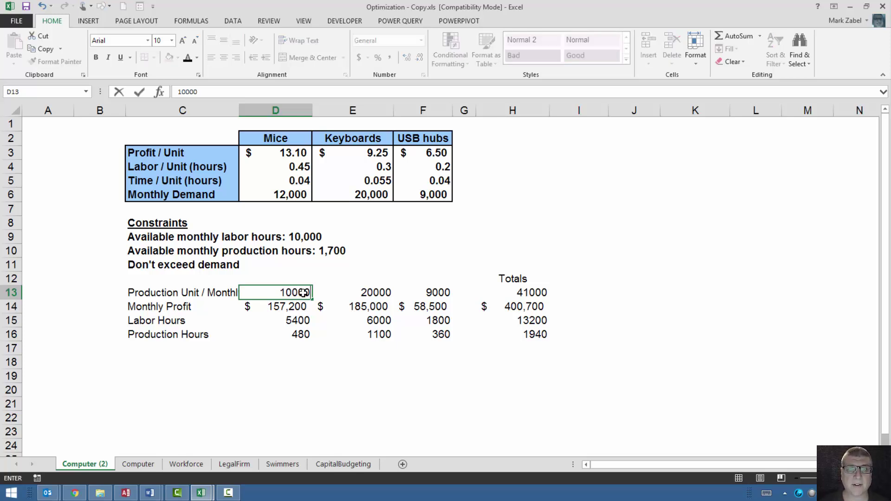
pyautogui.press('Tab')
pyautogui.write('15000')
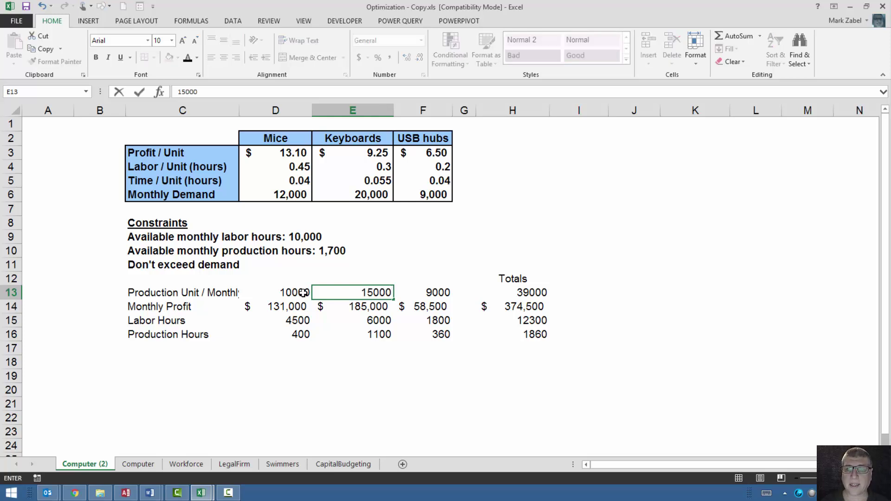
pyautogui.press('Tab')
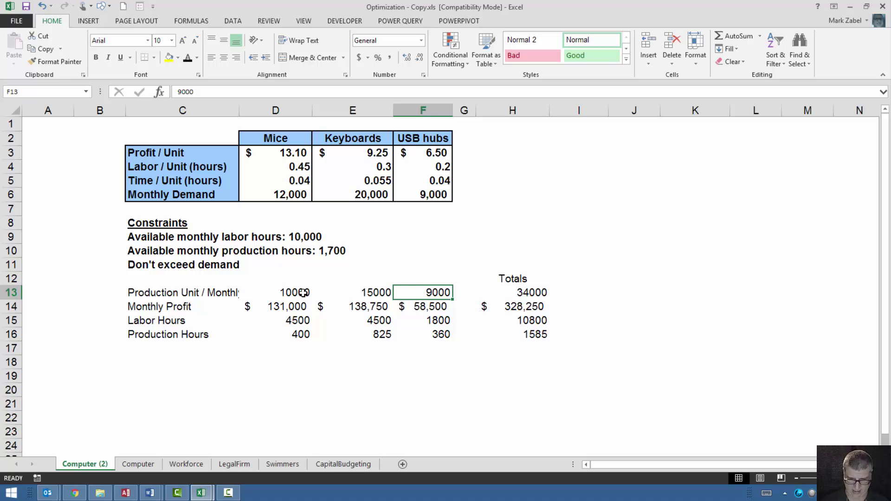
pyautogui.write('8000')
pyautogui.press('Return')
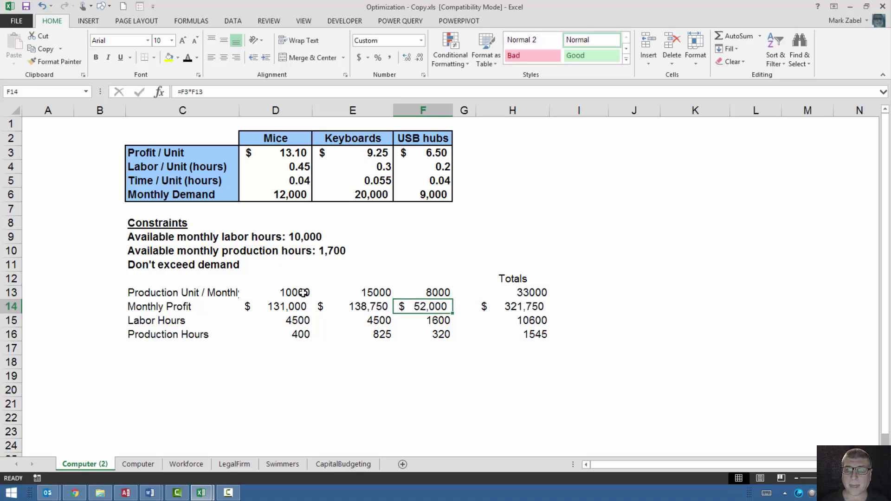
# - Change Mice production to 9000 and USB hubs to 6000
pyautogui.press('Up')
pyautogui.press('Left')
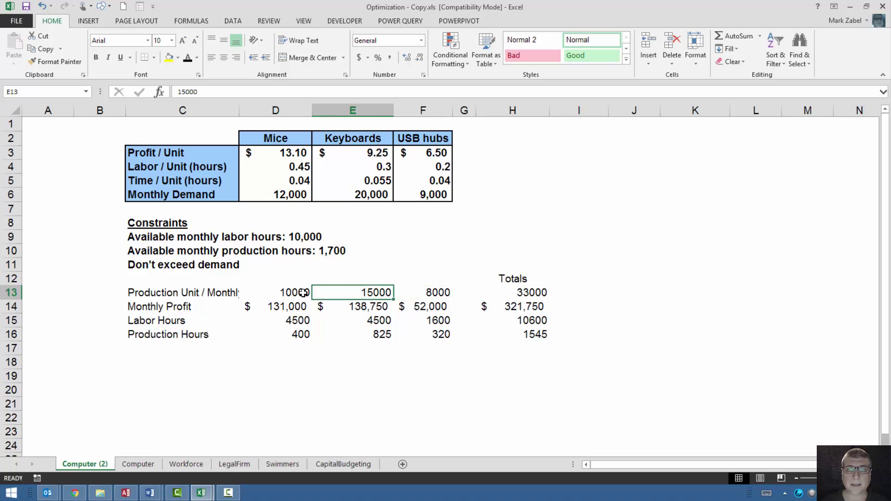
pyautogui.press('Left')
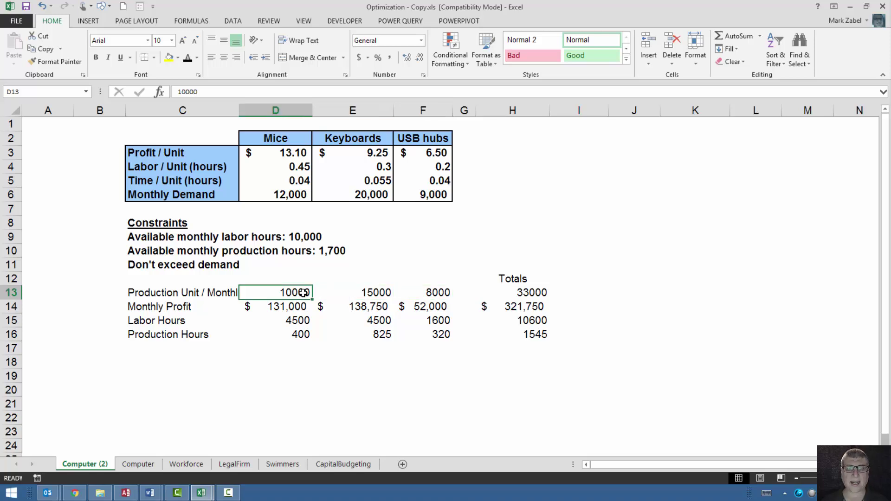
pyautogui.write('900')
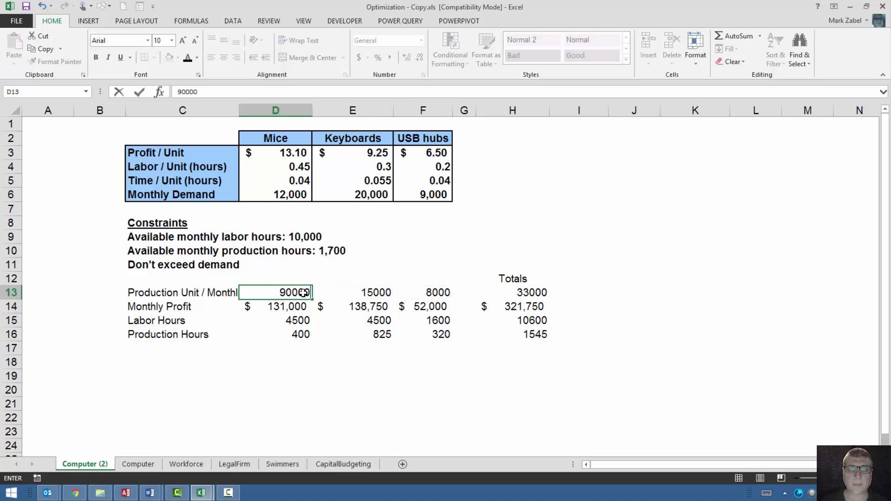
pyautogui.write('0')
pyautogui.press('Return')
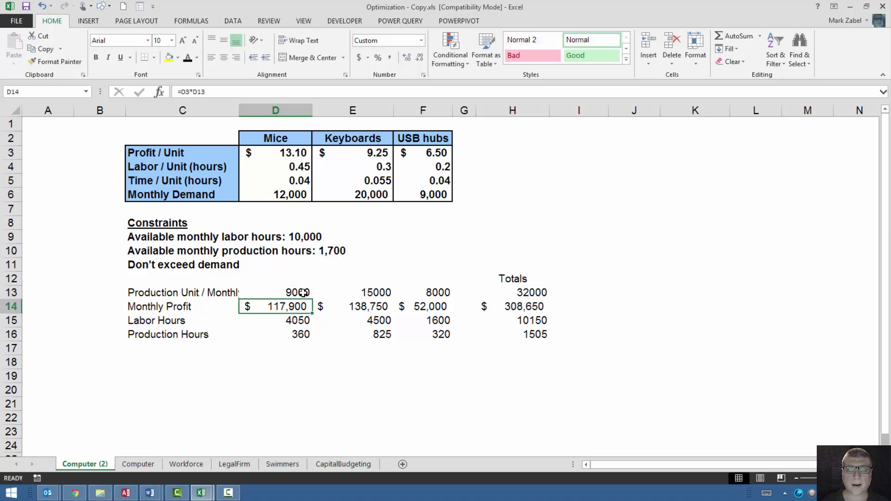
pyautogui.press('Up')
pyautogui.press('Right')
pyautogui.press('Right')
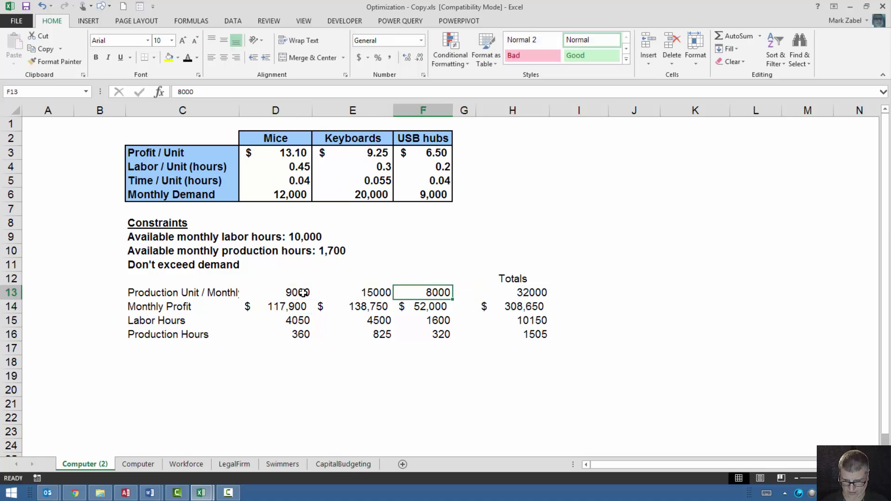
pyautogui.write('6000')
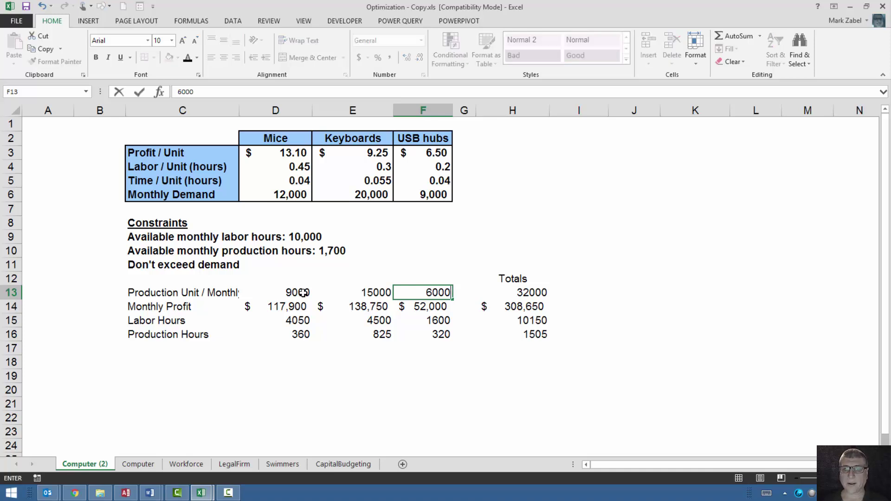
pyautogui.press('Return')
# - Check the labor hours, production hours and monthly profit totals against the constraints
pyautogui.press('Down')
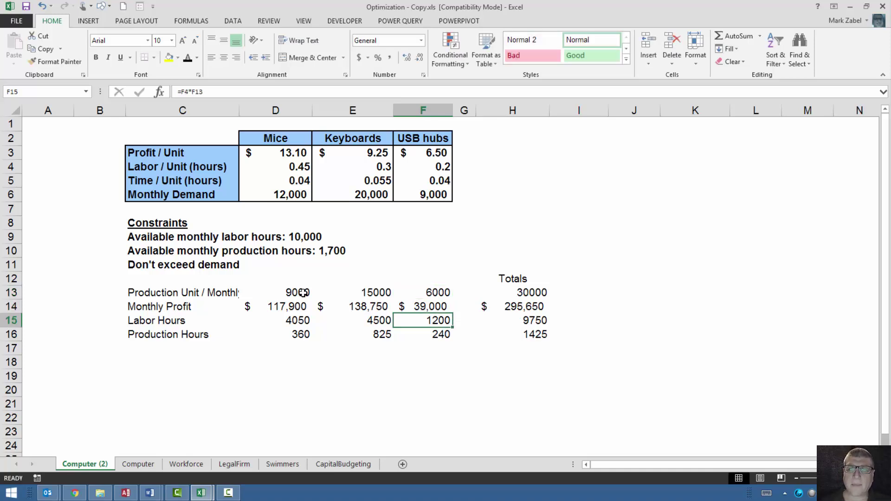
pyautogui.click(533, 321)
pyautogui.click(535, 335)
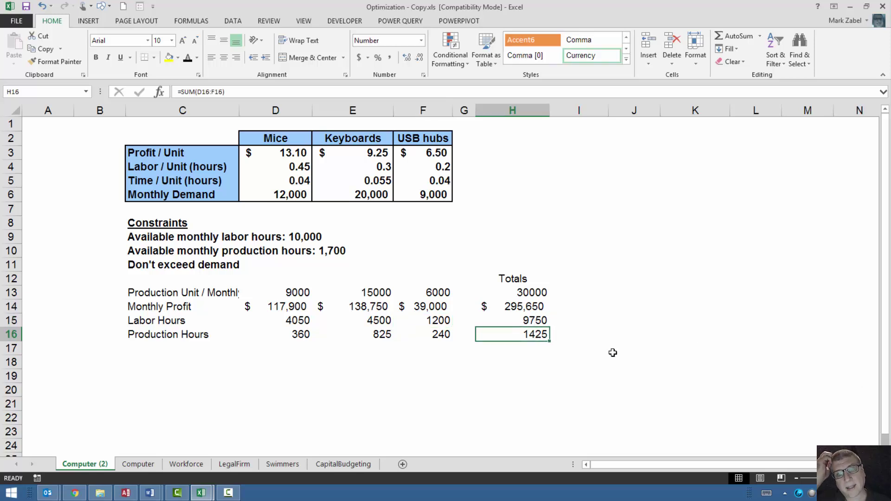
pyautogui.click(520, 307)
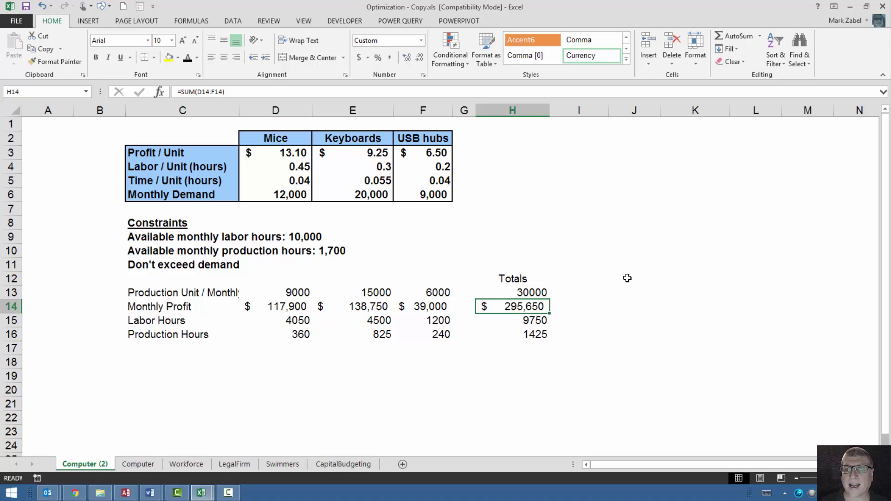
# - Add a Constraints column with limits of 10000 labor hours and 1700 production hours
pyautogui.click(605, 278)
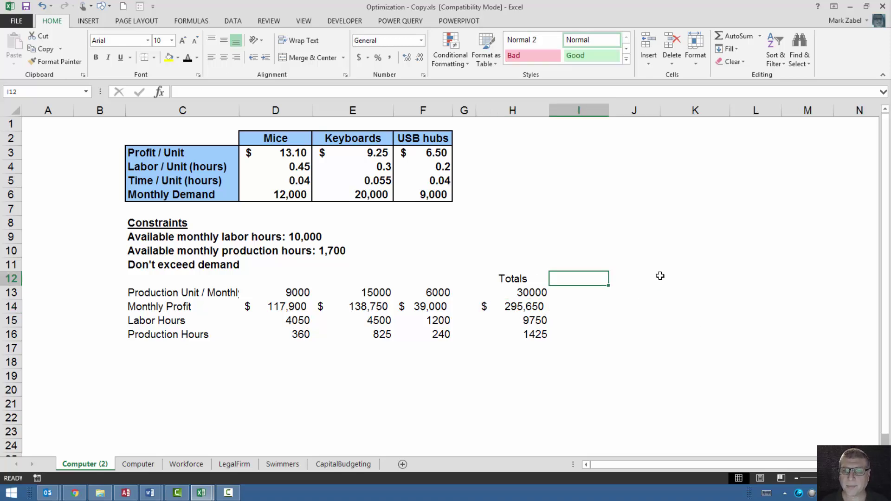
pyautogui.write('Constraint')
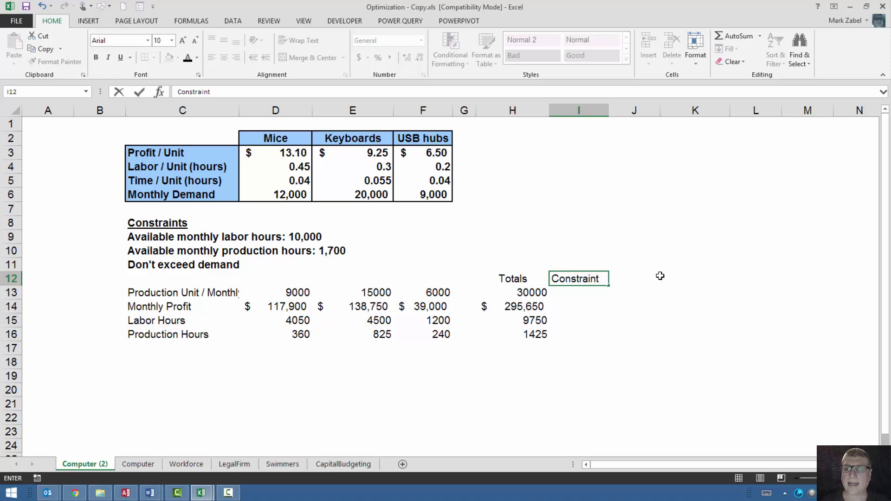
pyautogui.press('Return')
pyautogui.press('Return')
pyautogui.press('Return')
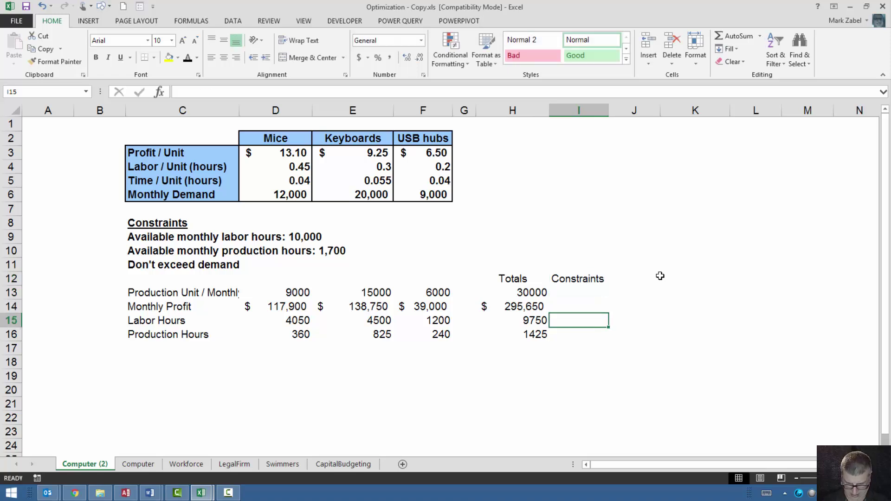
pyautogui.write('10000')
pyautogui.press('Return')
pyautogui.write('1700')
pyautogui.press('Return')
pyautogui.press('Left')
pyautogui.press('Left')
pyautogui.press('Left')
pyautogui.press('Left')
pyautogui.press('Left')
pyautogui.press('Left')
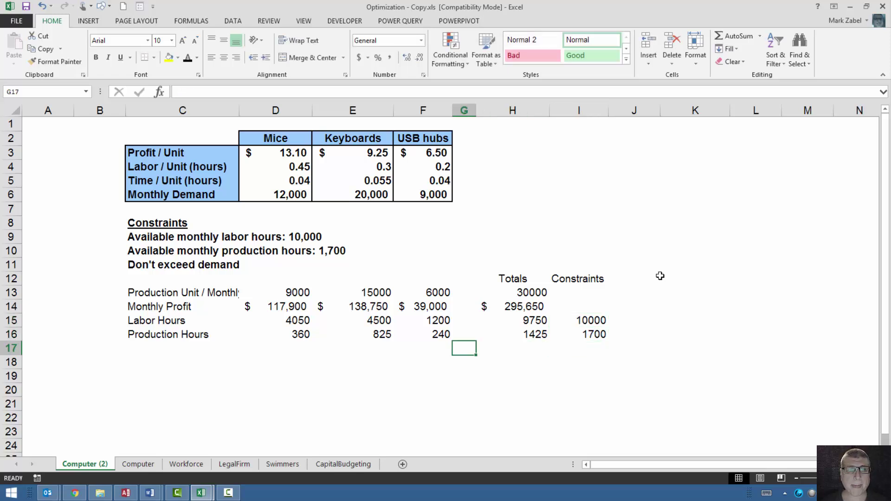
# - Add a Demand Constraint row in C18 with the monthly demand pasted as values
pyautogui.press('Down')
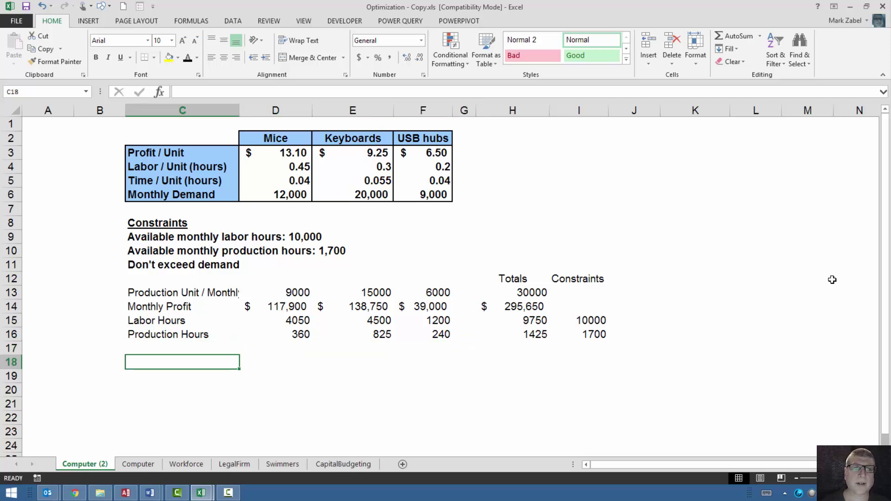
pyautogui.click(254, 191)
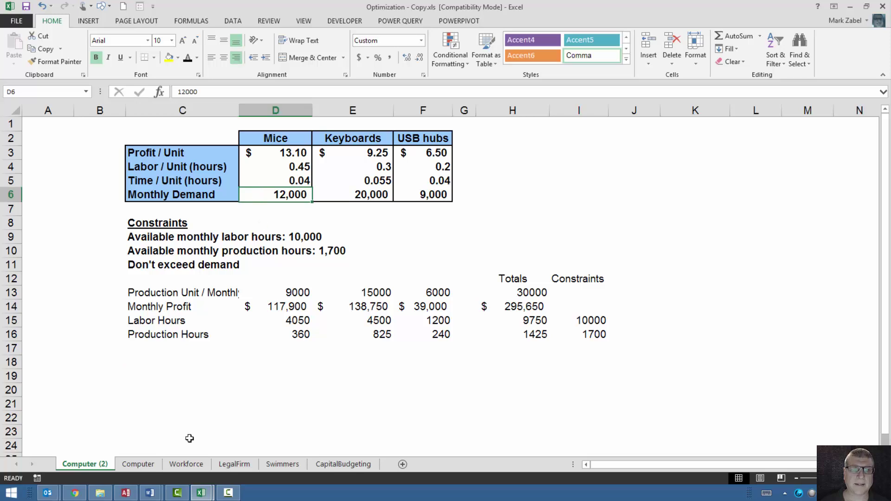
pyautogui.click(136, 361)
pyautogui.write('De')
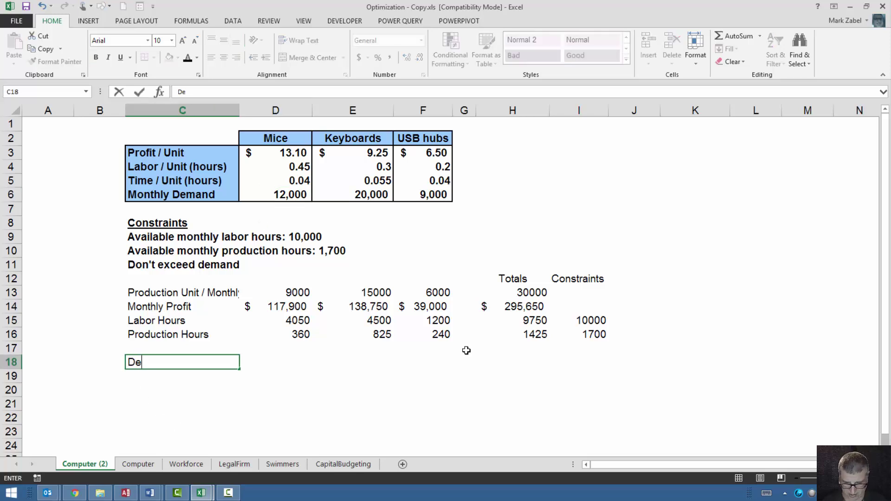
pyautogui.write('mand Constraint')
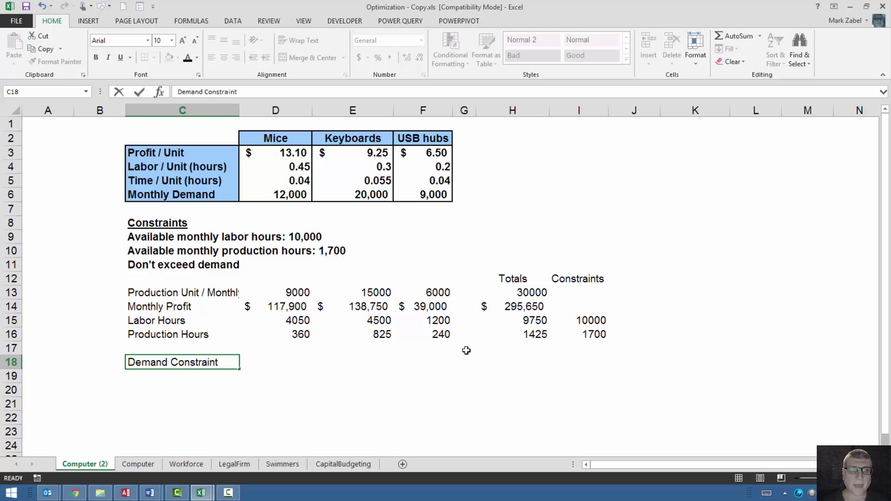
pyautogui.press('Tab')
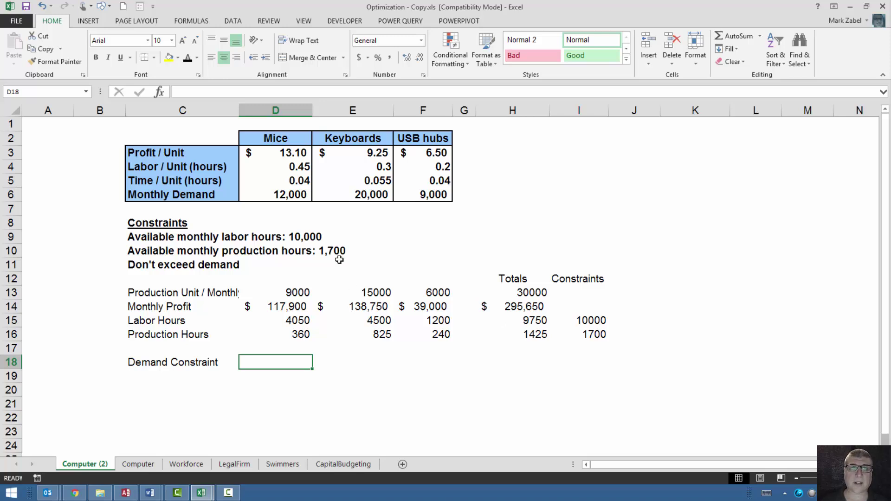
pyautogui.moveTo(279, 195); pyautogui.dragTo(433, 194)
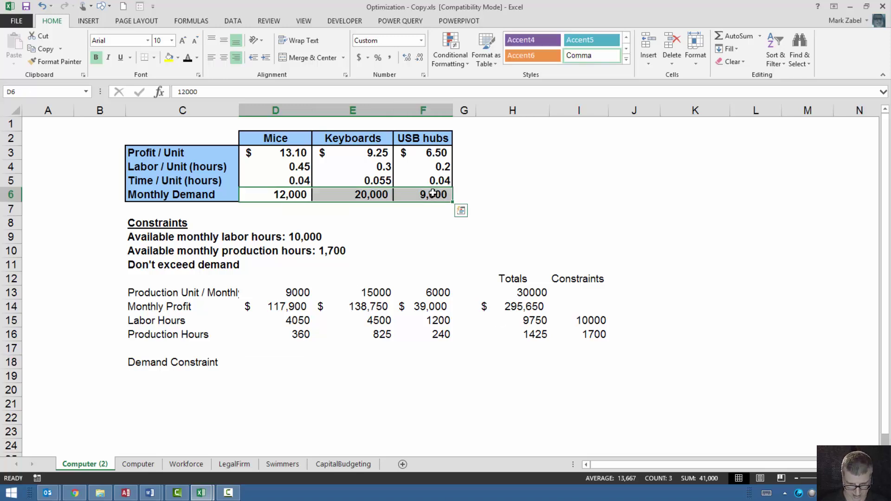
pyautogui.hotkey('ctrl', 'c')
pyautogui.click(280, 364)
pyautogui.rightClick(280, 363)
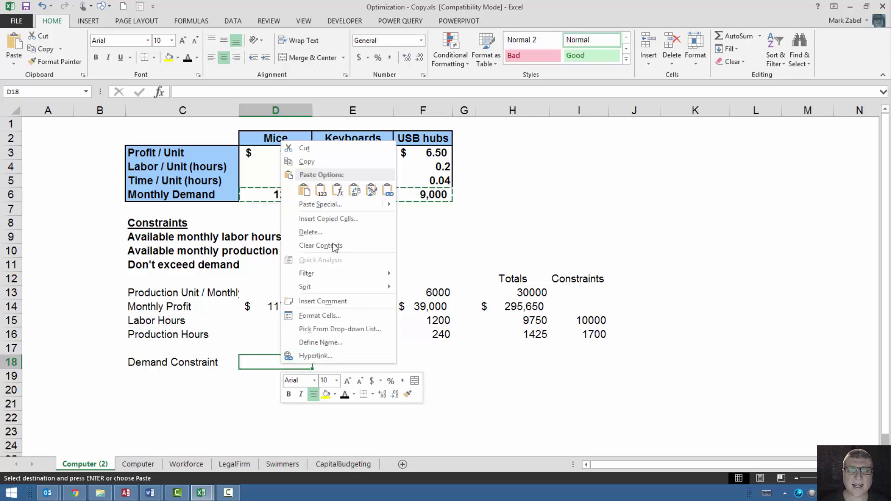
pyautogui.click(323, 192)
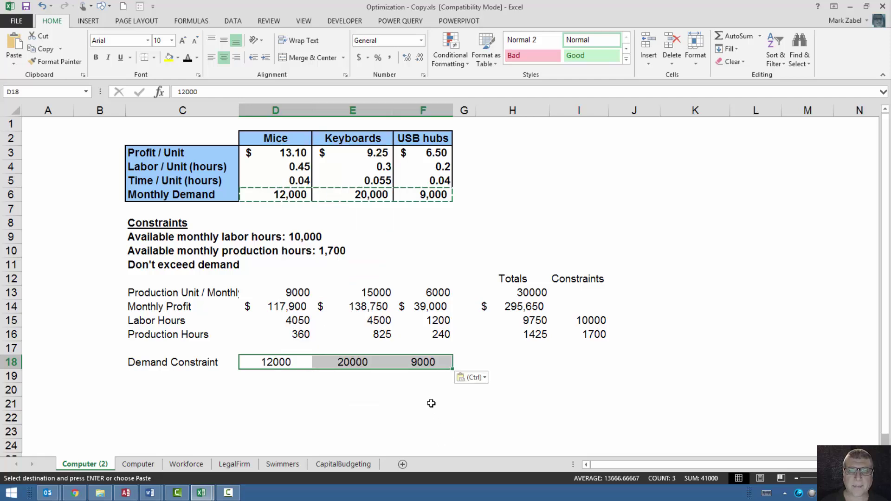
# - Apply Comma Style with no decimals to the demand and production quantity rows
pyautogui.click(362, 362)
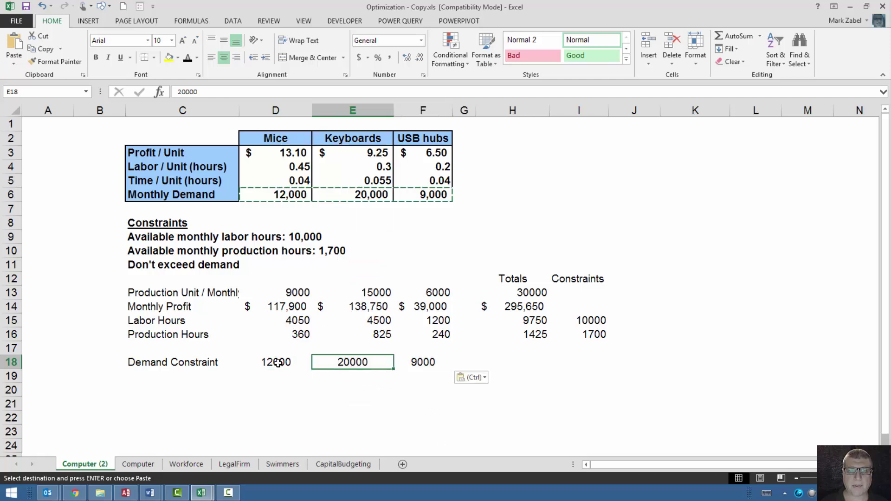
pyautogui.moveTo(278, 363); pyautogui.dragTo(414, 363)
pyautogui.moveTo(292, 293); pyautogui.dragTo(427, 293)
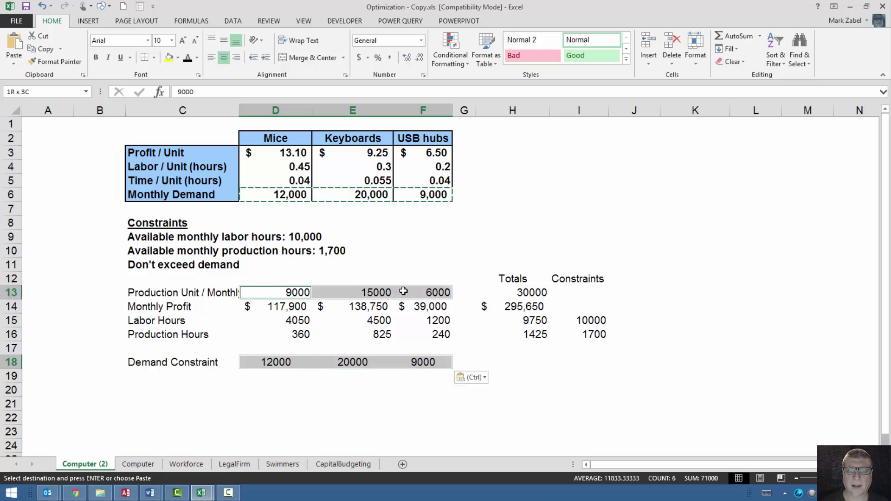
pyautogui.press('ctrl')
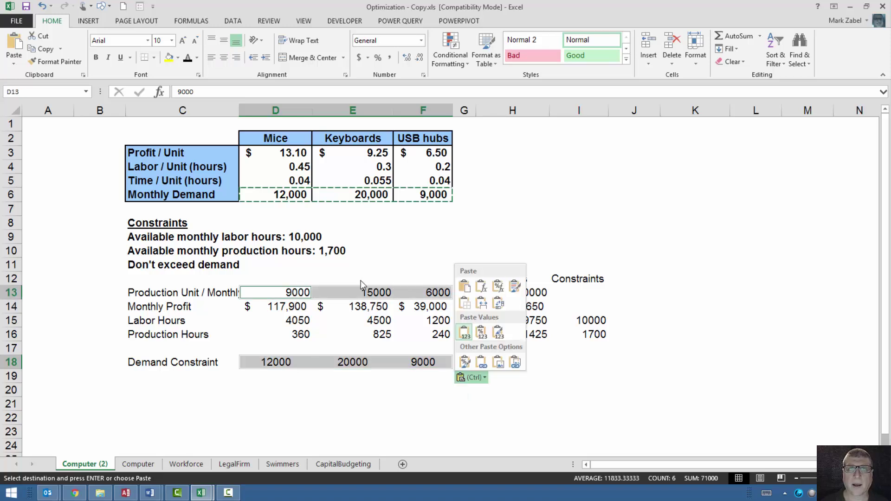
pyautogui.click(389, 58)
pyautogui.click(419, 57)
pyautogui.click(419, 57)
pyautogui.click(490, 404)
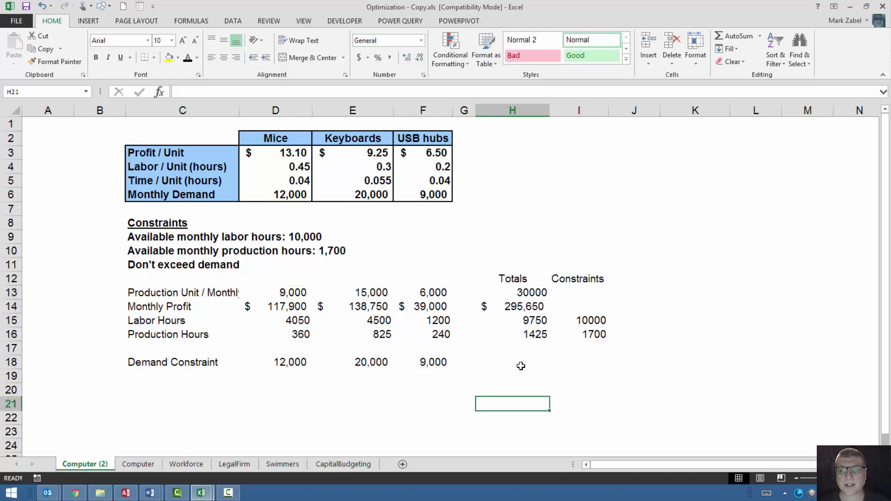
# - Fill the total profit cell H14 green and the labor and production-hour limits light red
pyautogui.click(530, 308)
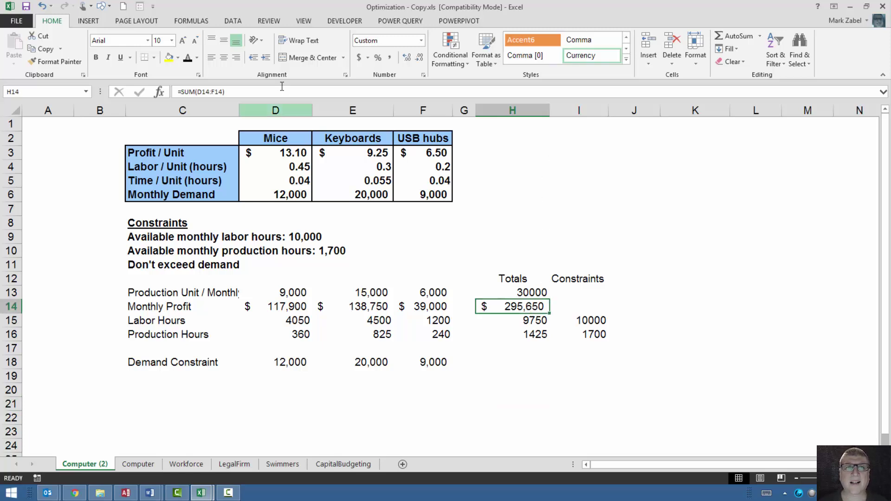
pyautogui.click(178, 57)
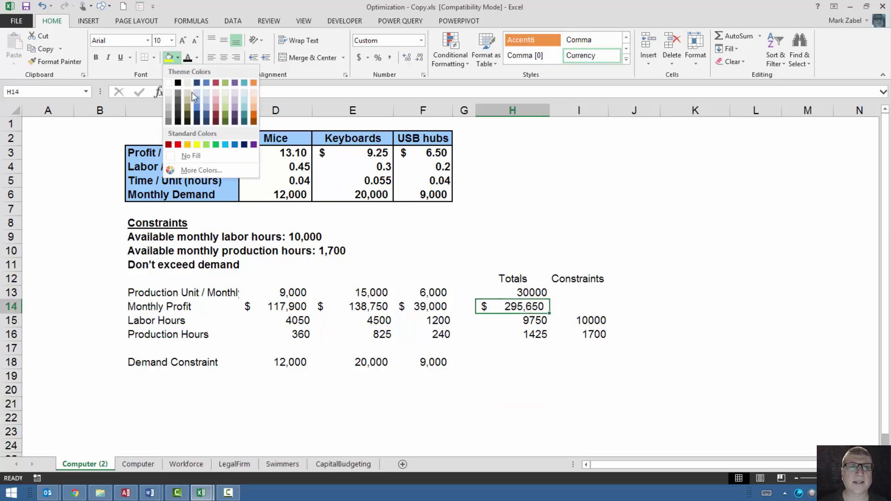
pyautogui.click(205, 144)
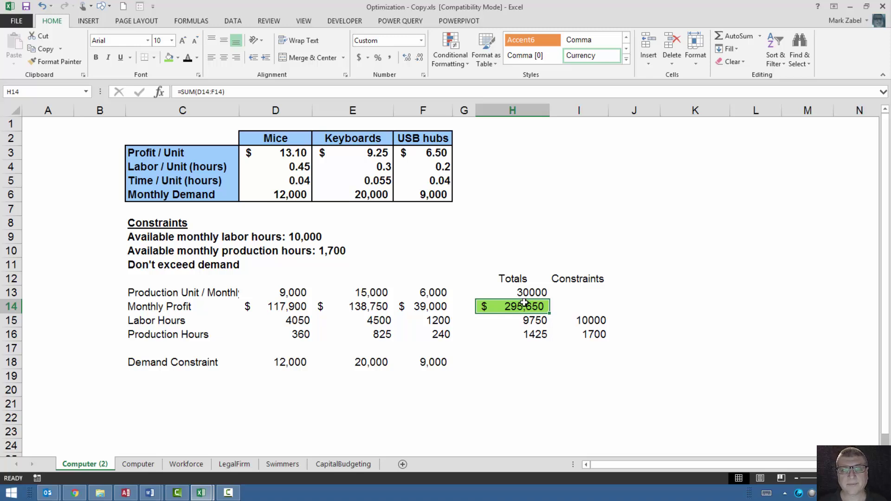
pyautogui.moveTo(578, 321); pyautogui.dragTo(583, 332)
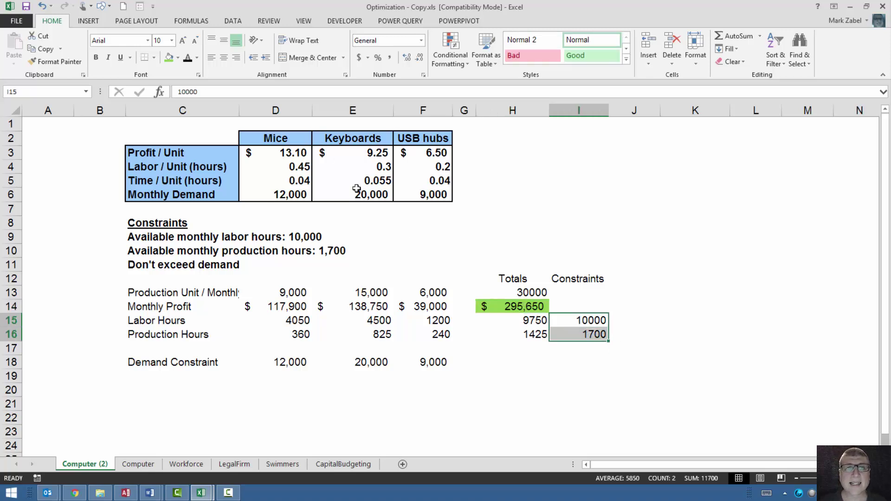
pyautogui.click(178, 58)
pyautogui.click(215, 99)
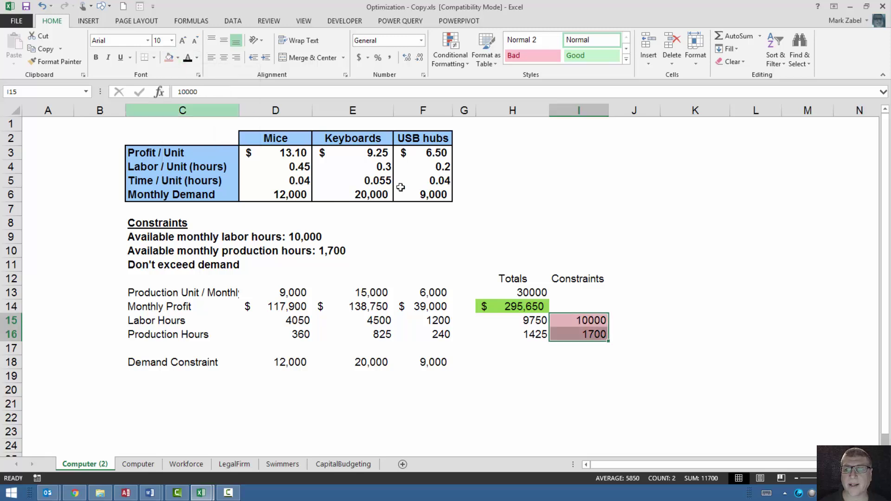
# - Shade the Demand Constraint values D18:F18 light red
pyautogui.click(290, 364)
pyautogui.keyDown('shift'); pyautogui.click(432, 363); pyautogui.keyUp('shift')
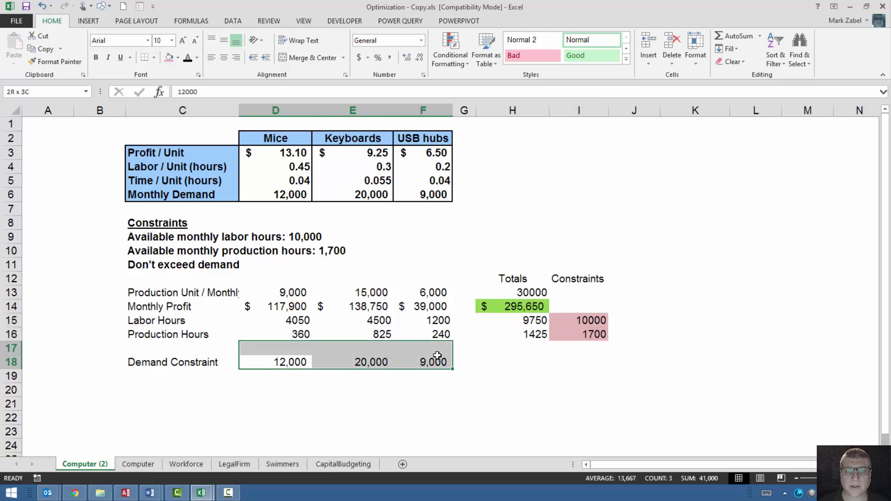
pyautogui.click(169, 58)
# - Fill the production units D13:F13 yellow and review the colour-coded cells
pyautogui.click(286, 293)
pyautogui.moveTo(285, 293); pyautogui.dragTo(436, 293)
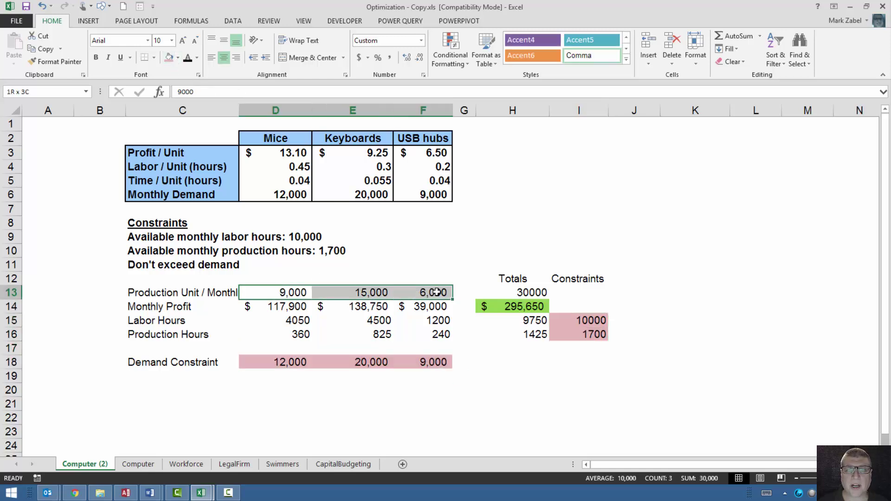
pyautogui.click(178, 57)
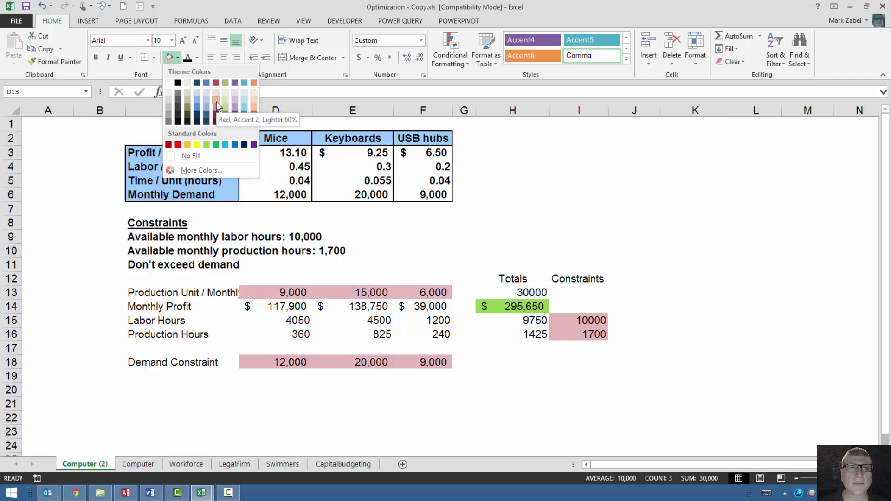
pyautogui.click(195, 145)
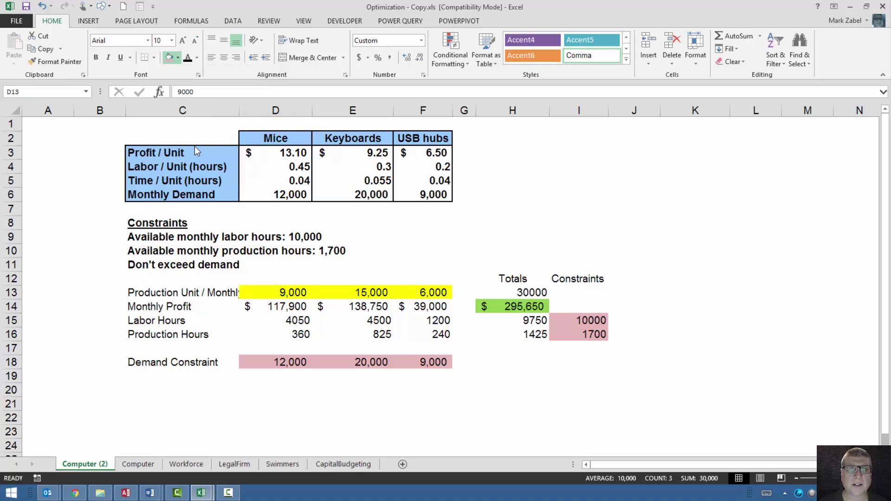
pyautogui.click(513, 404)
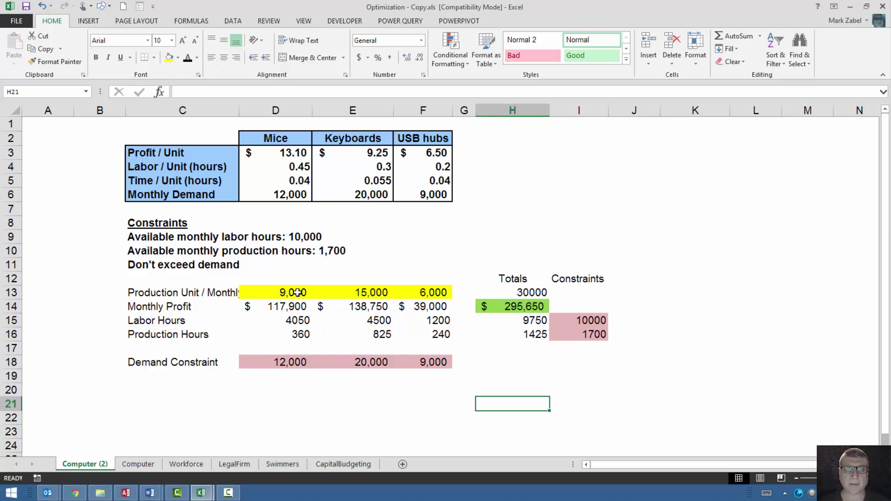
pyautogui.moveTo(297, 292); pyautogui.dragTo(407, 289)
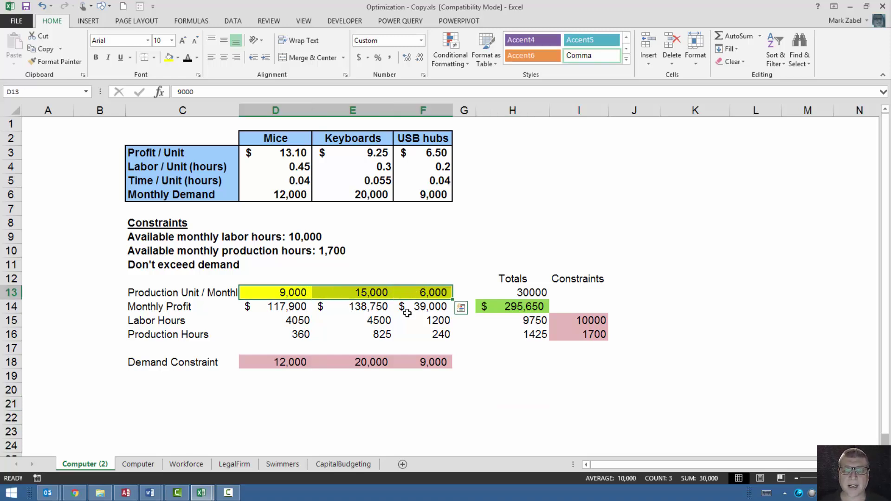
pyautogui.click(500, 312)
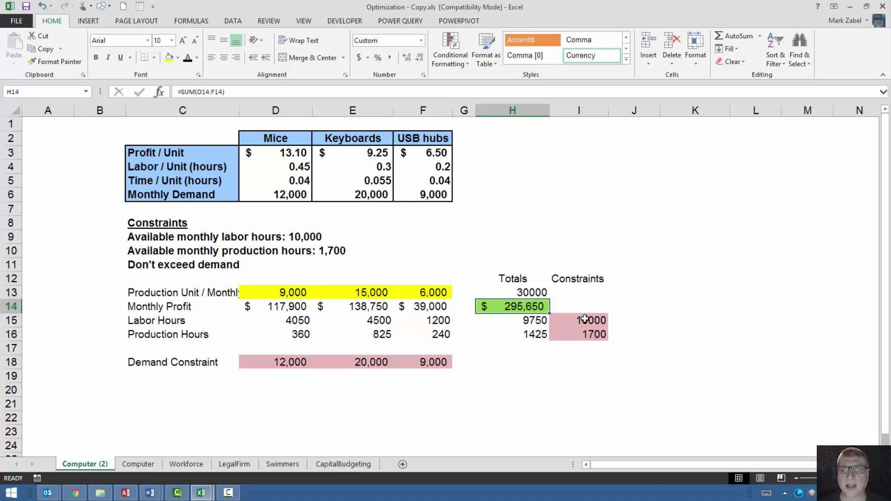
pyautogui.moveTo(583, 320); pyautogui.dragTo(581, 327)
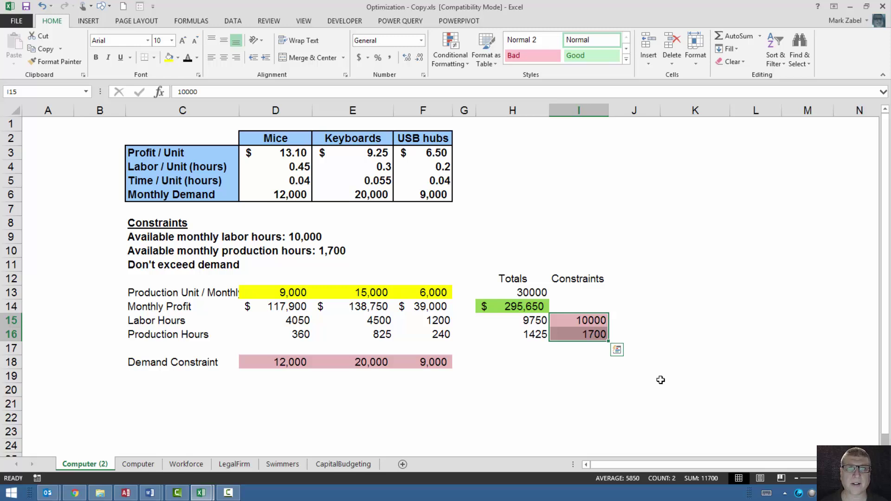
pyautogui.click(651, 393)
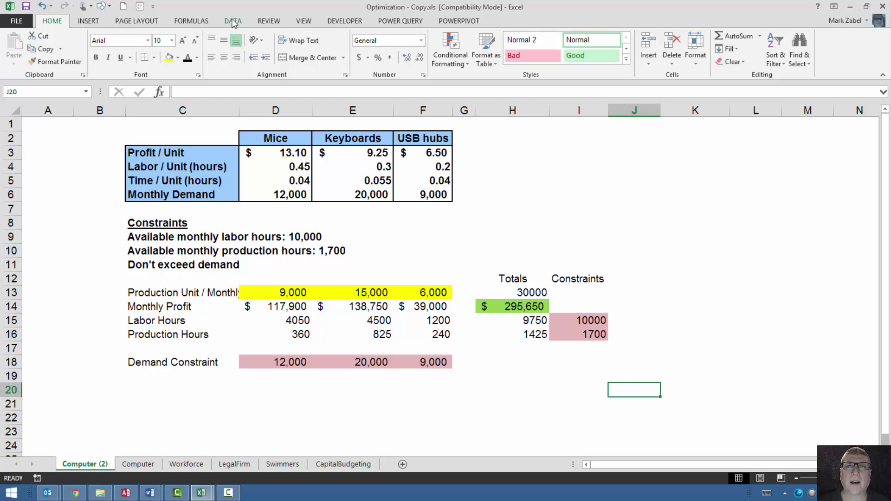
pyautogui.click(14, 21)
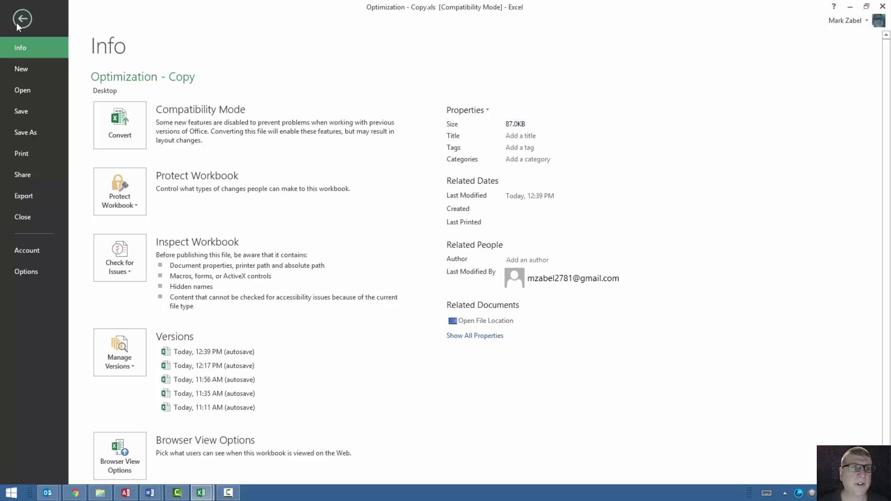
pyautogui.click(32, 272)
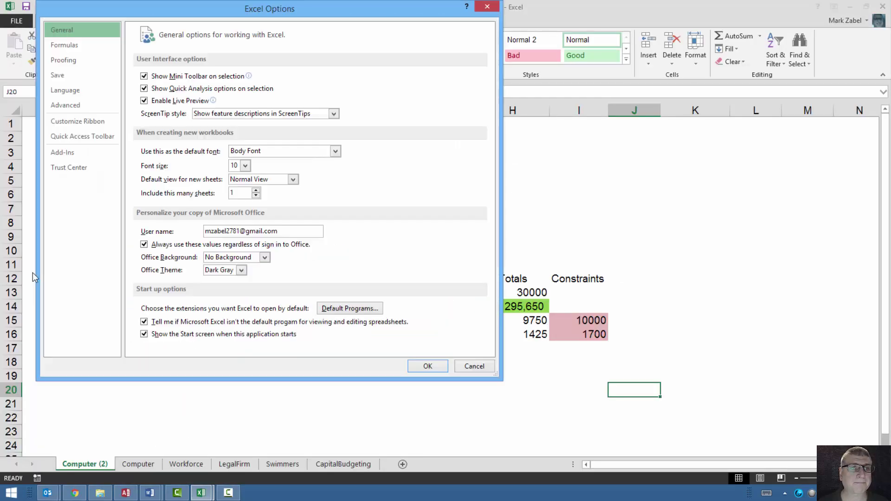
pyautogui.click(63, 152)
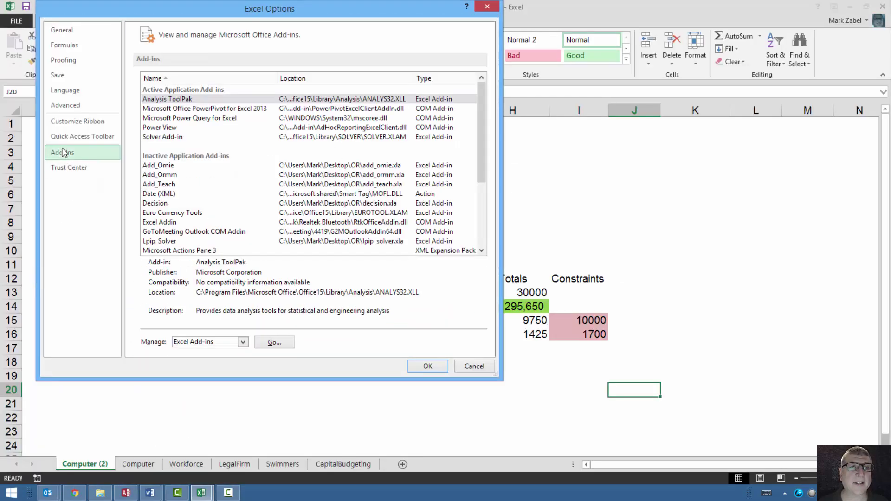
pyautogui.click(268, 344)
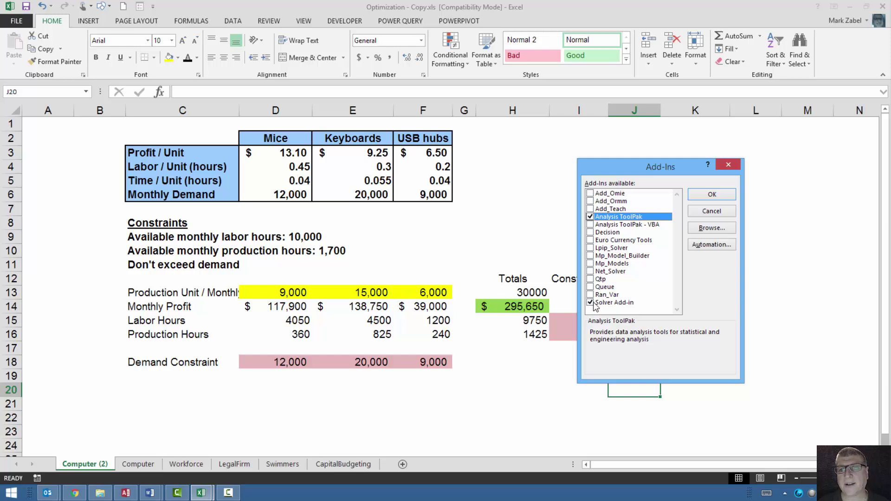
pyautogui.click(712, 195)
pyautogui.click(732, 208)
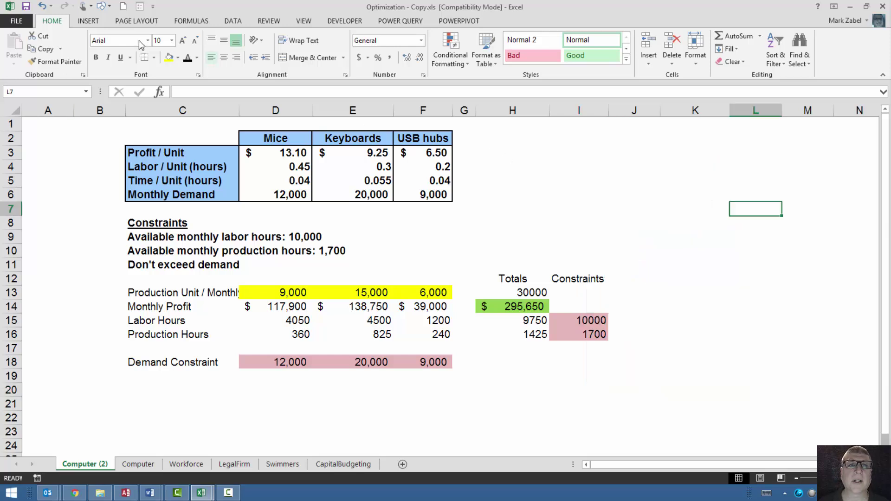
# - Open Solver from the Data tab and set total monthly profit $H$14 as the objective
pyautogui.click(231, 20)
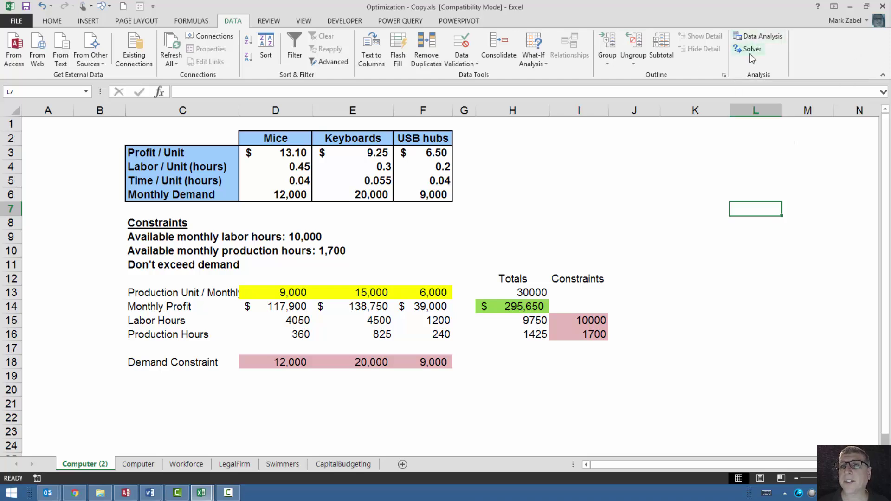
pyautogui.click(756, 334)
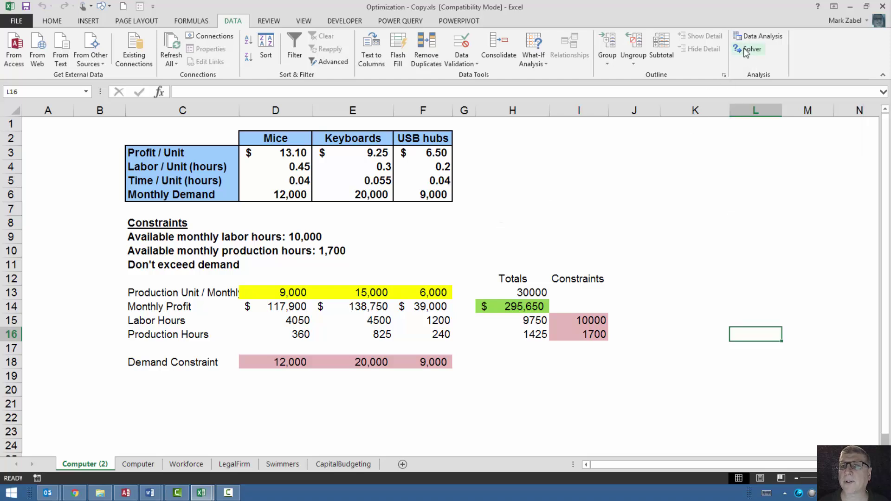
pyautogui.click(746, 49)
pyautogui.moveTo(668, 121)
pyautogui.mouseDown()
pyautogui.moveTo(726, 118)
pyautogui.moveTo(681, 102)
pyautogui.moveTo(707, 74)
pyautogui.moveTo(704, 204)
pyautogui.moveTo(821, 163)
pyautogui.moveTo(772, 104)
pyautogui.moveTo(706, 96)
pyautogui.moveTo(671, 103)
pyautogui.mouseUp()
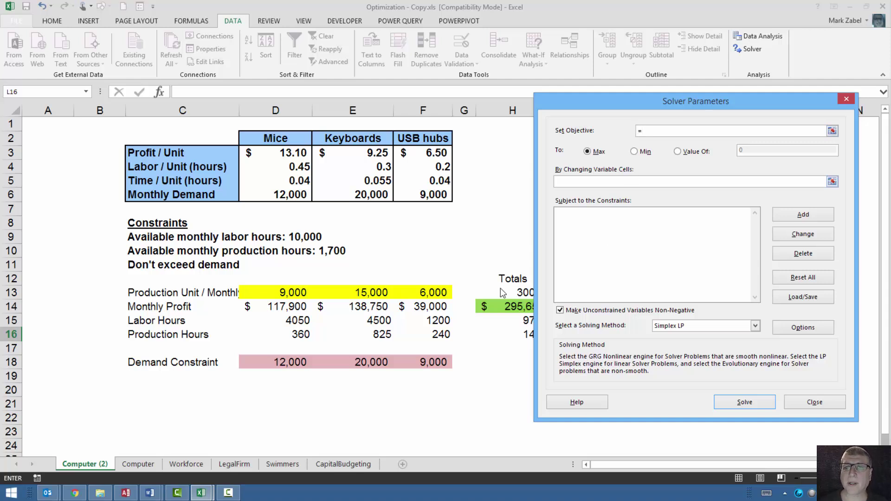
pyautogui.click(512, 305)
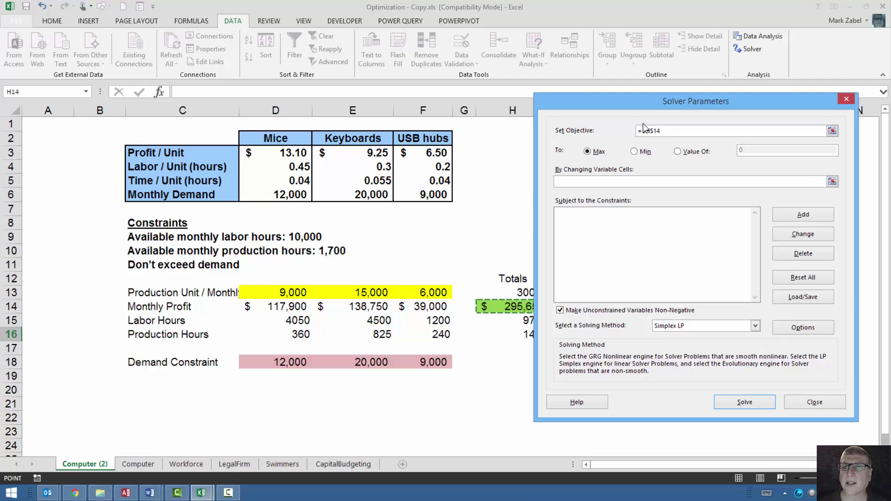
pyautogui.moveTo(652, 105); pyautogui.dragTo(718, 111)
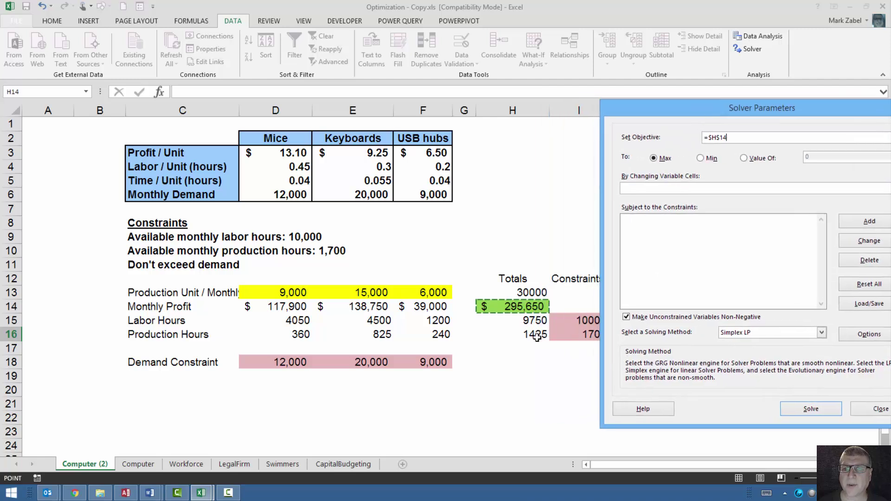
pyautogui.moveTo(689, 109); pyautogui.dragTo(655, 109)
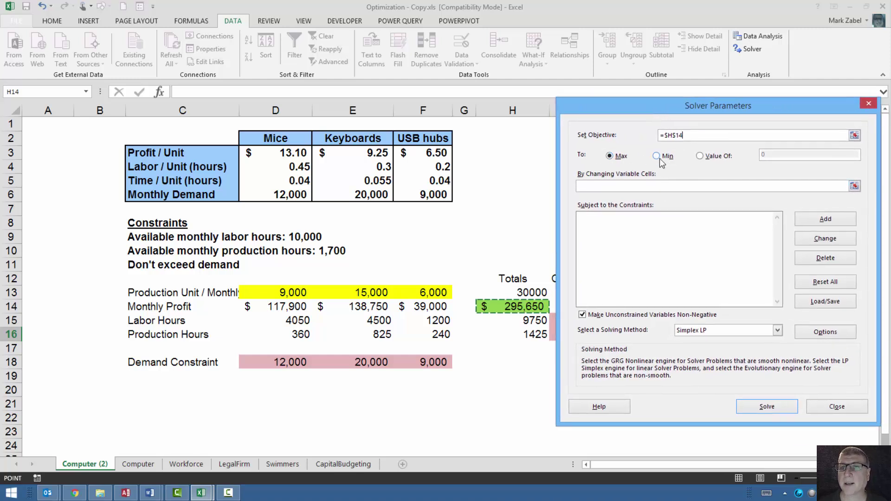
# - Keep the goal at Max instead of a 300000 target, with changing cells $D$13:$F$13
pyautogui.click(700, 157)
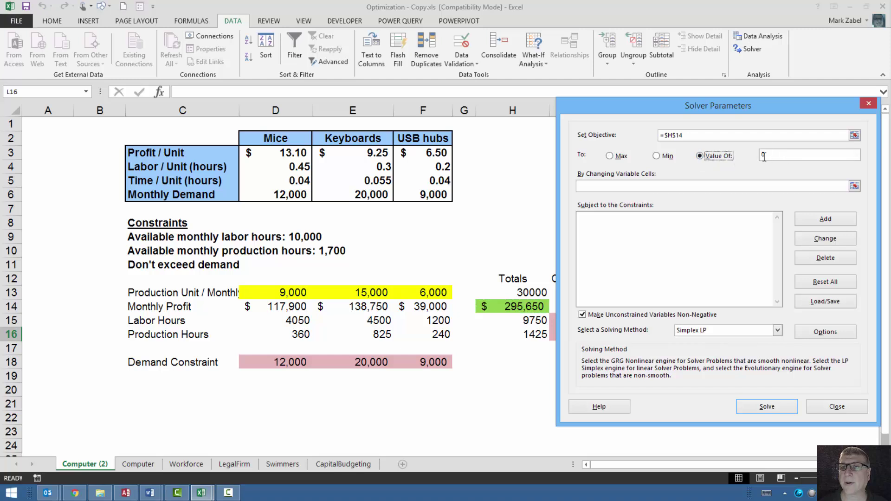
pyautogui.press('Tab')
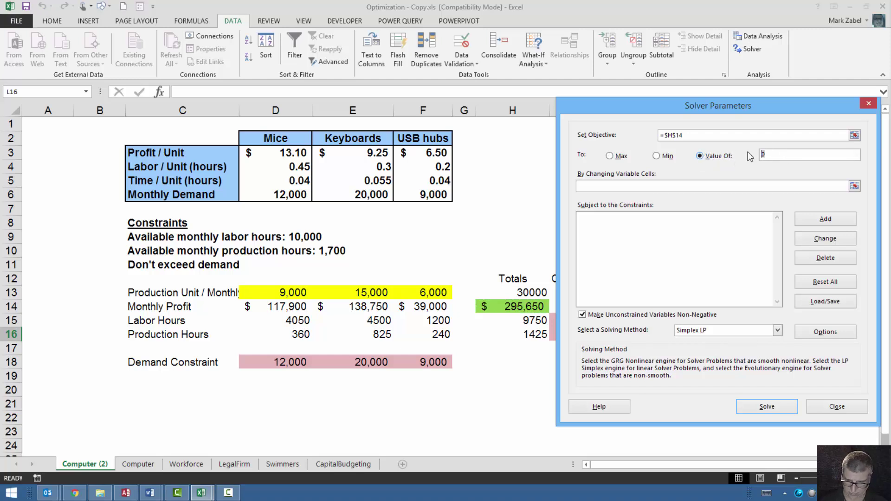
pyautogui.write('300000')
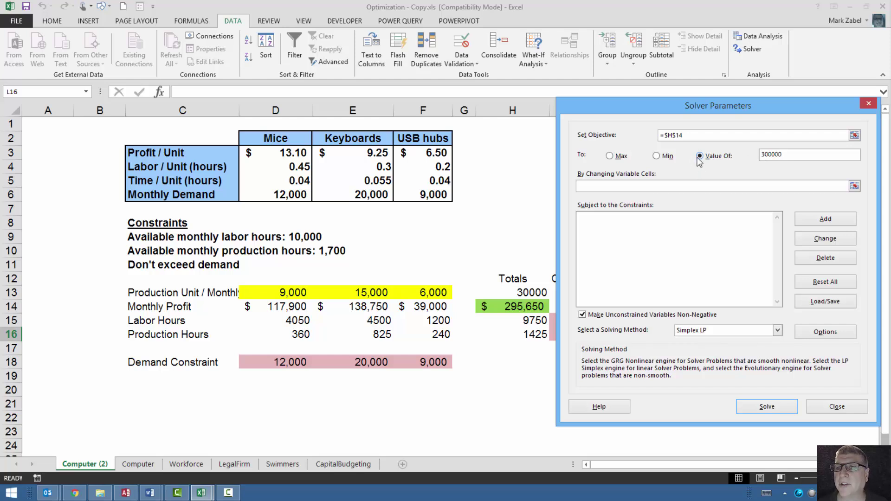
pyautogui.click(610, 156)
pyautogui.click(677, 186)
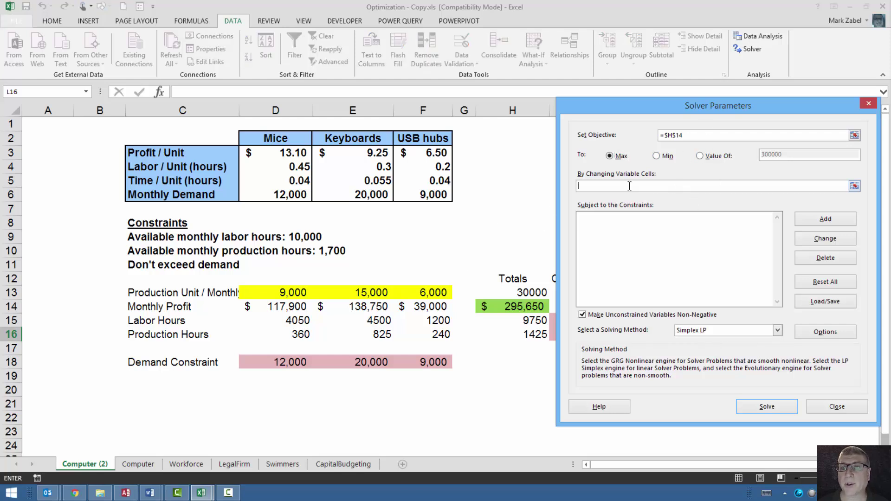
pyautogui.moveTo(284, 293); pyautogui.dragTo(438, 293)
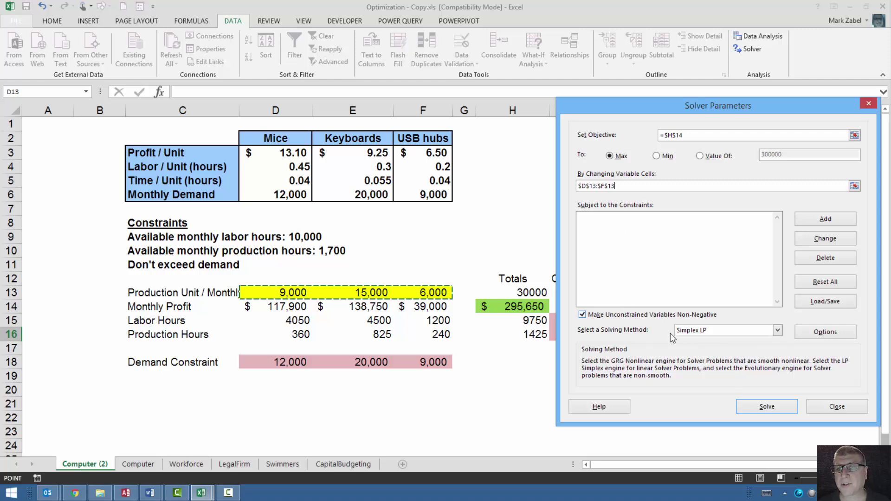
# - Add the labor-hours constraint $H$15 <= $I$15
pyautogui.click(832, 217)
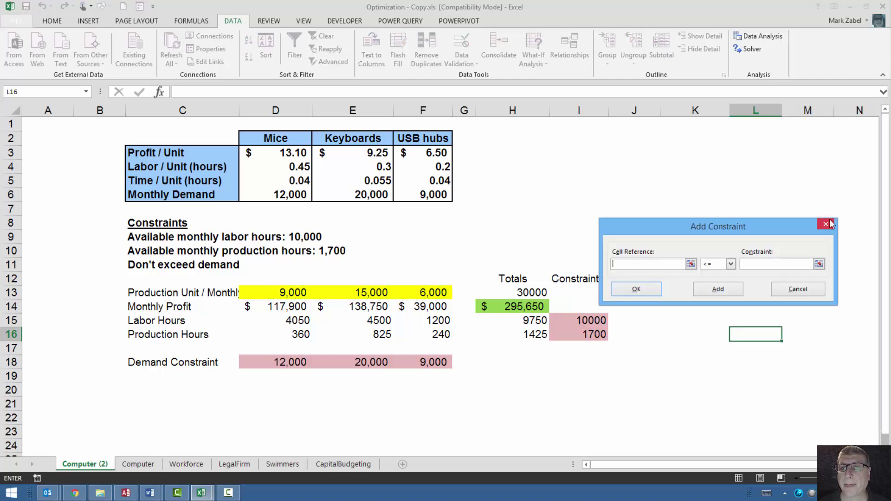
pyautogui.moveTo(720, 228); pyautogui.dragTo(677, 155)
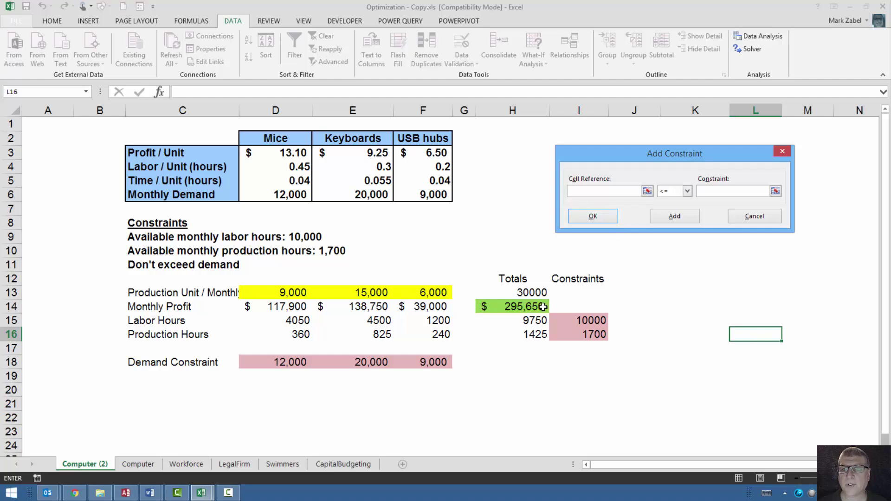
pyautogui.click(524, 322)
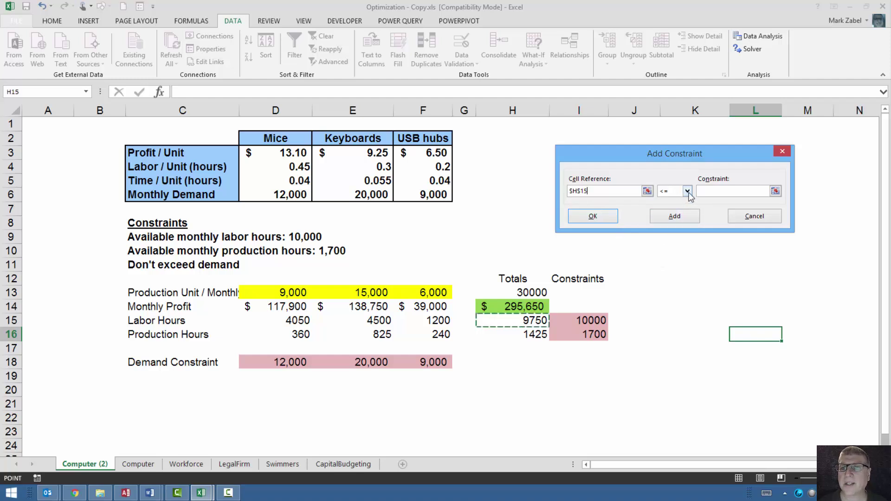
pyautogui.click(689, 191)
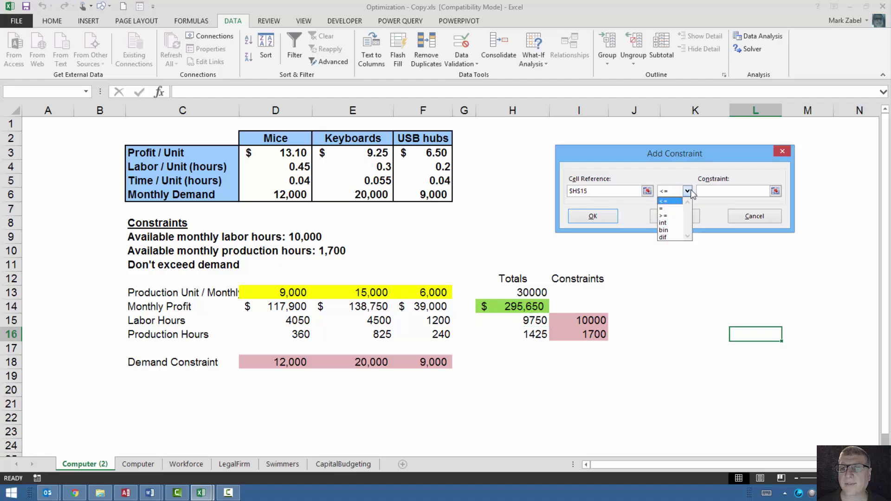
pyautogui.click(689, 190)
pyautogui.press('Tab')
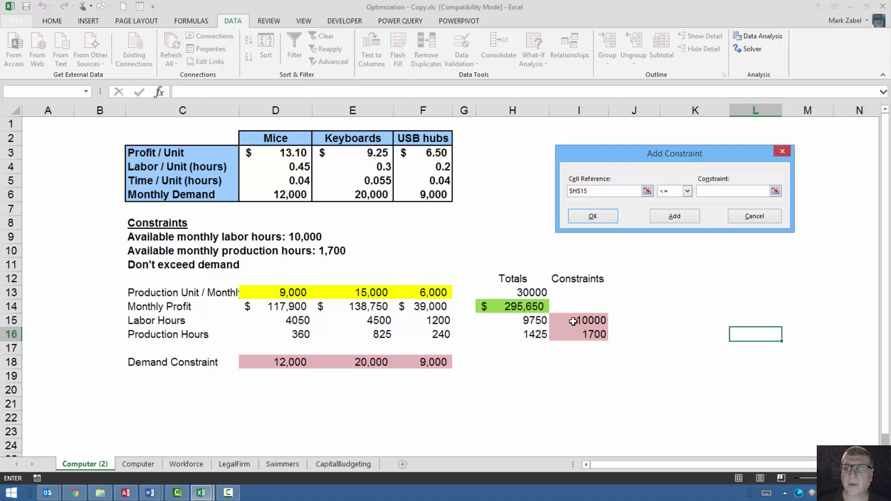
pyautogui.click(575, 321)
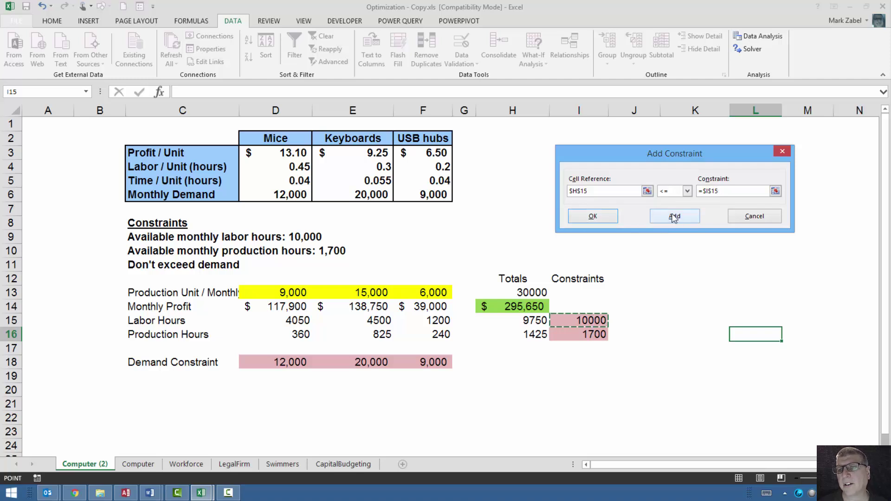
pyautogui.click(594, 216)
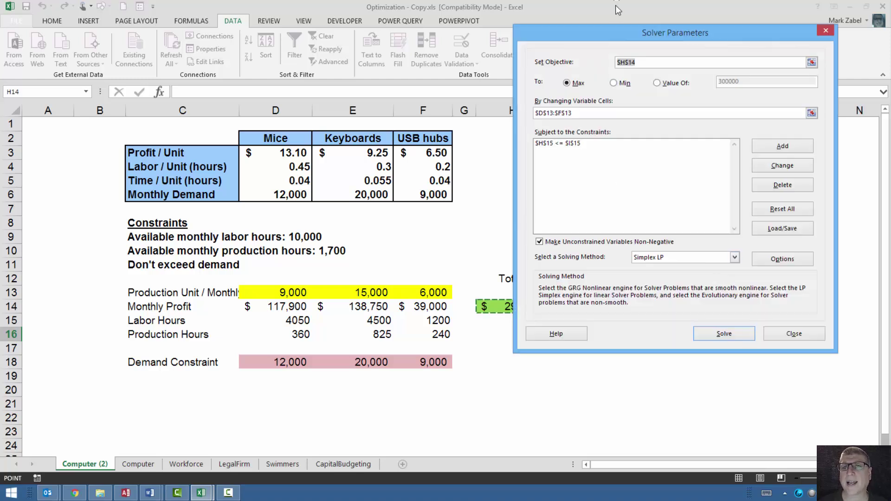
pyautogui.click(628, 58)
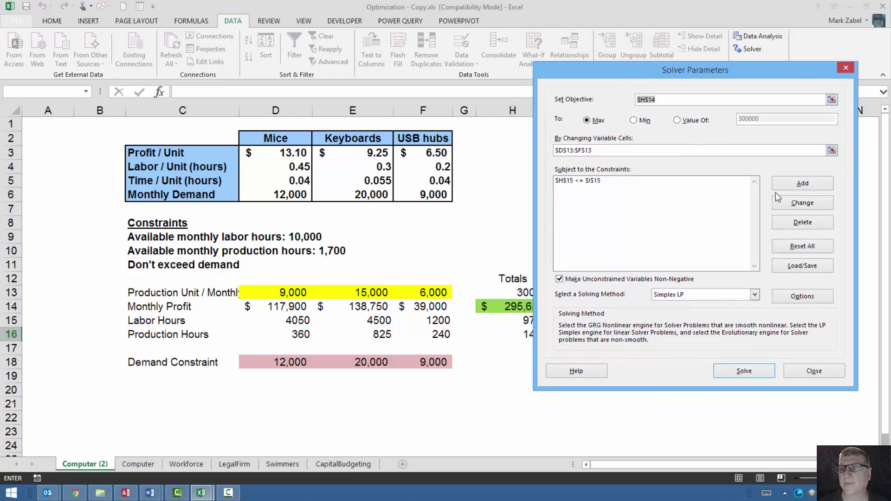
# - Add the production-hours constraint $H$16 <= $I$16
pyautogui.click(799, 185)
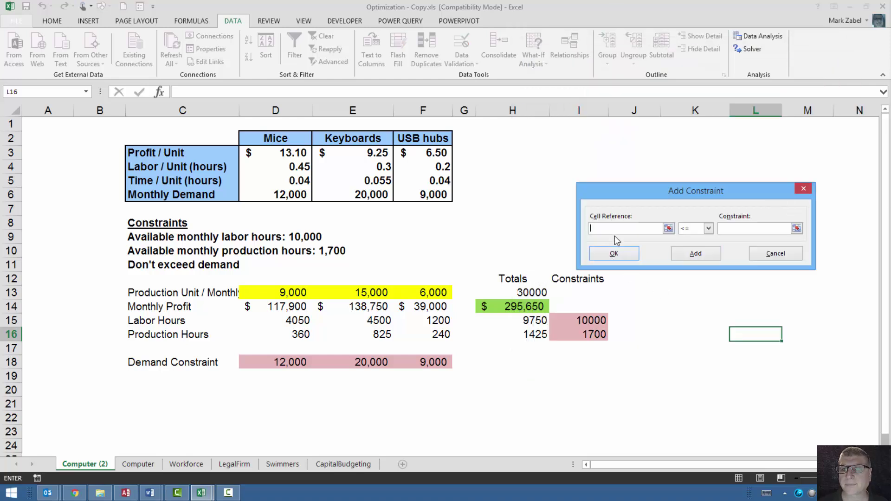
pyautogui.click(538, 335)
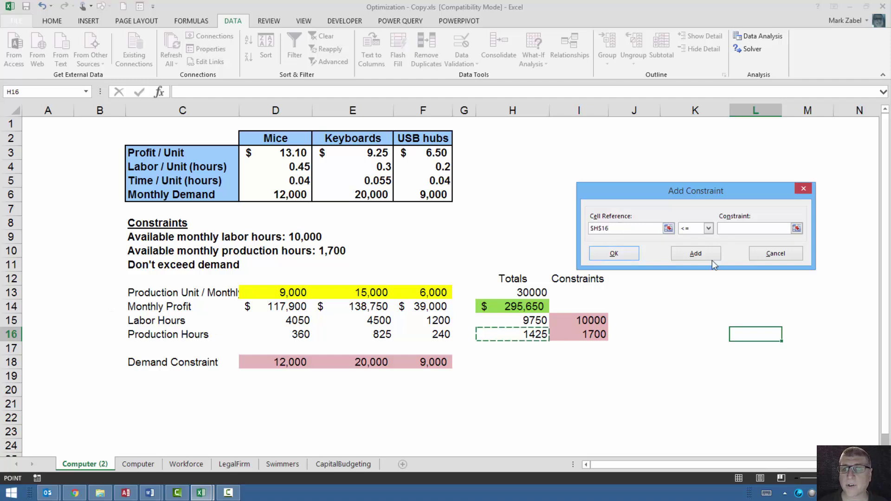
pyautogui.click(729, 227)
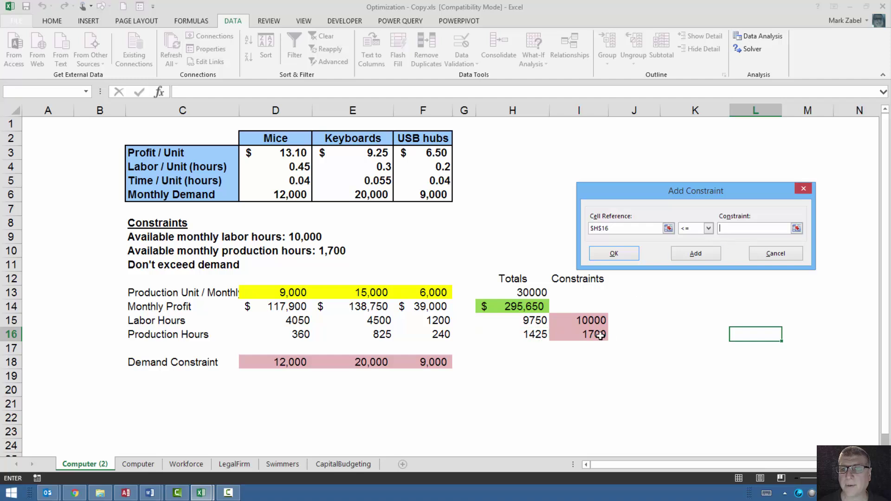
pyautogui.click(582, 339)
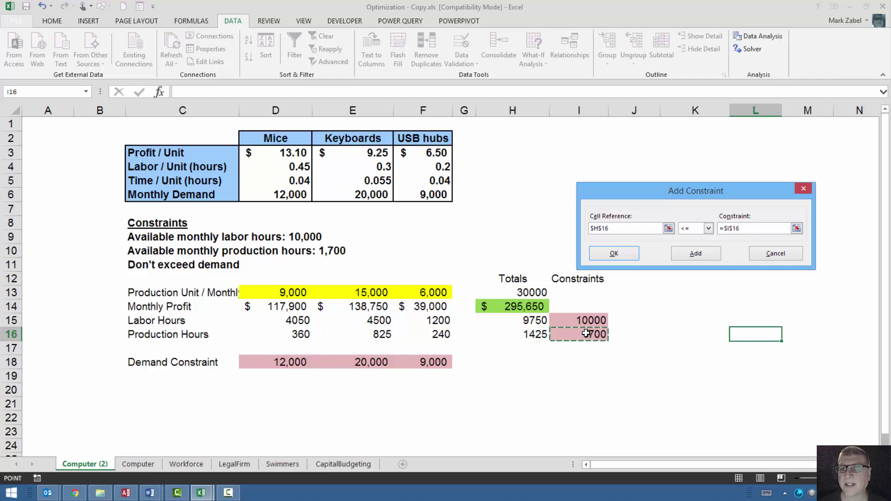
pyautogui.click(614, 254)
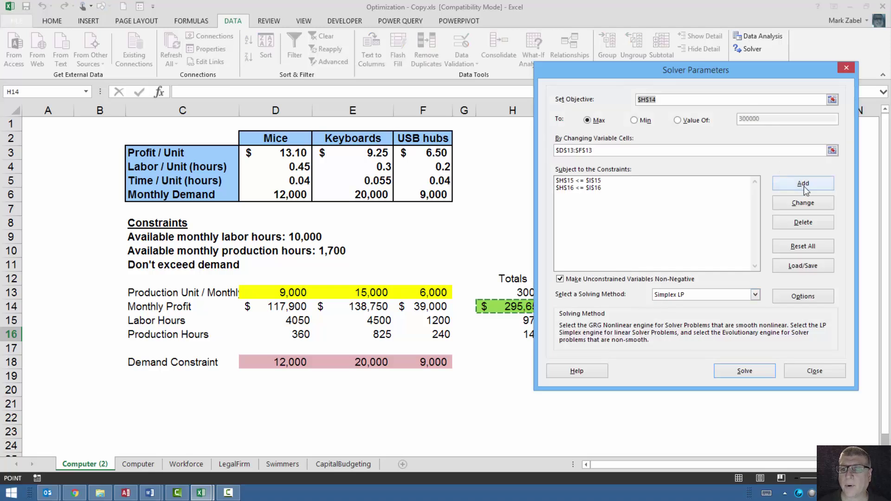
# - Add the demand constraint $D$13:$F$13 <= $D$18:$F$18
pyautogui.click(804, 184)
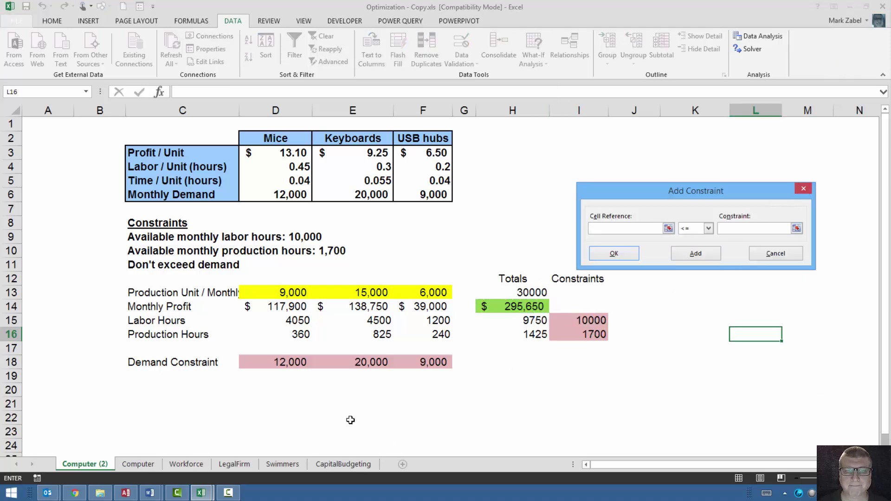
pyautogui.moveTo(259, 292); pyautogui.dragTo(432, 299)
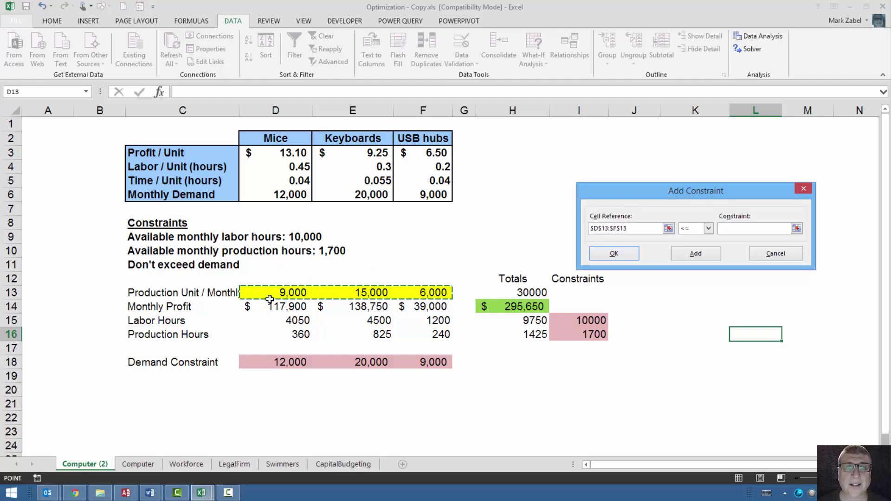
pyautogui.click(736, 229)
pyautogui.moveTo(288, 361); pyautogui.dragTo(423, 362)
pyautogui.click(614, 254)
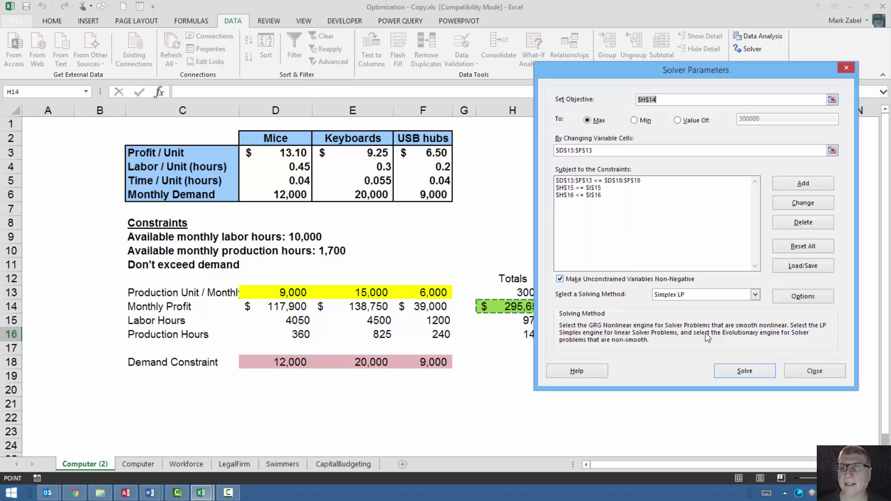
# - Solve and keep the solution: 4,889 mice, 20,000 keyboards, 9,000 USB hubs, $307,544 profit
pyautogui.moveTo(639, 64); pyautogui.dragTo(641, 85)
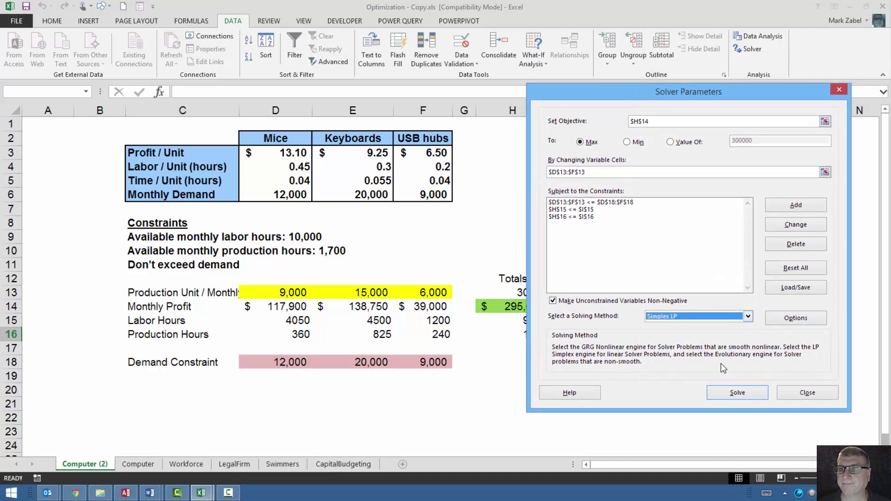
pyautogui.click(732, 394)
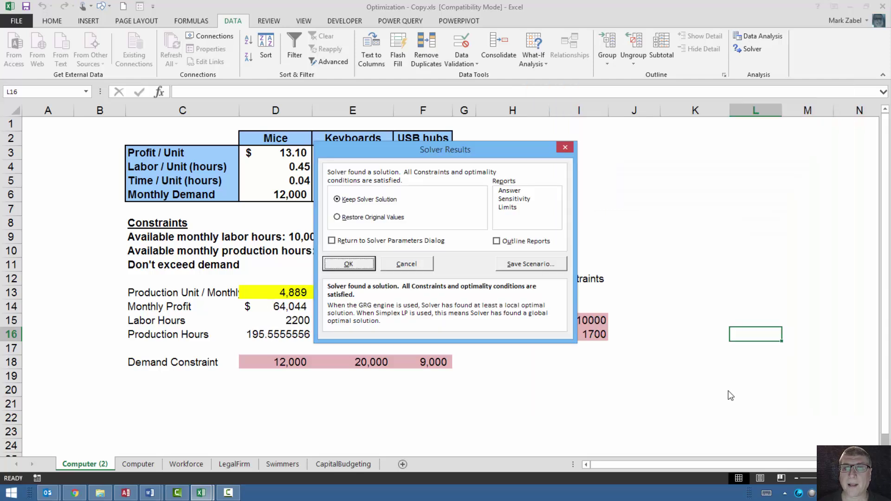
pyautogui.moveTo(419, 147); pyautogui.dragTo(647, 102)
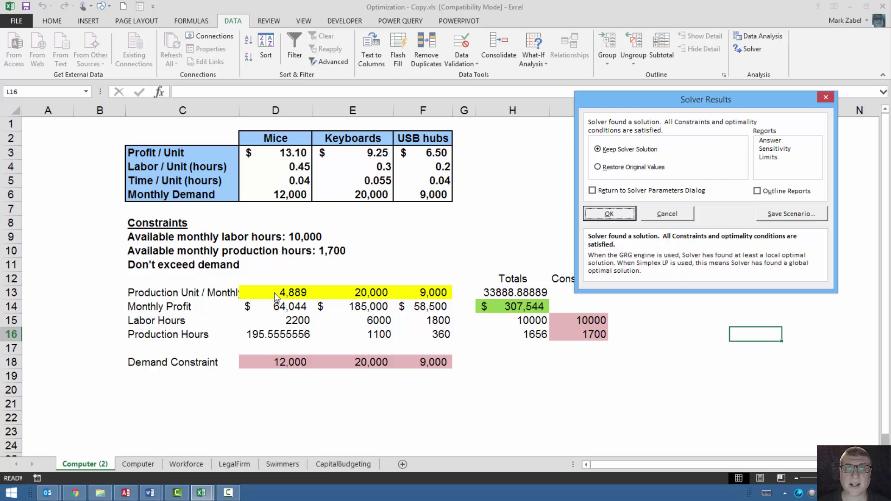
pyautogui.click(609, 215)
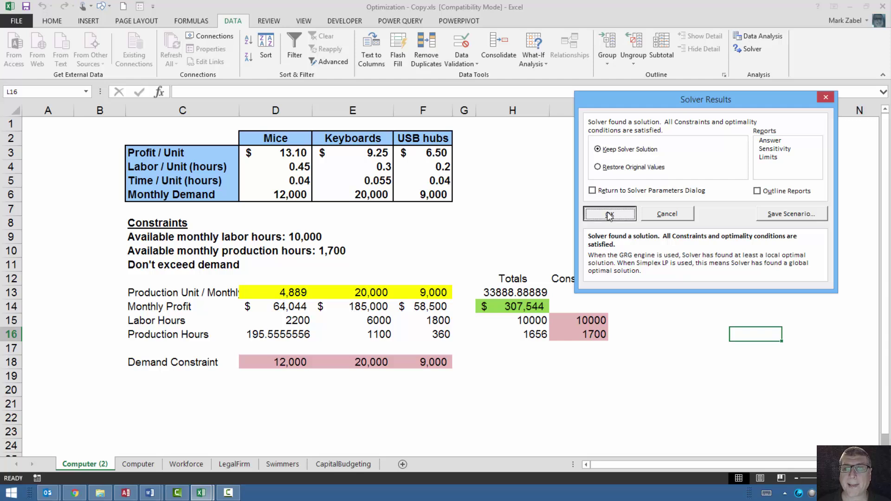
pyautogui.click(680, 344)
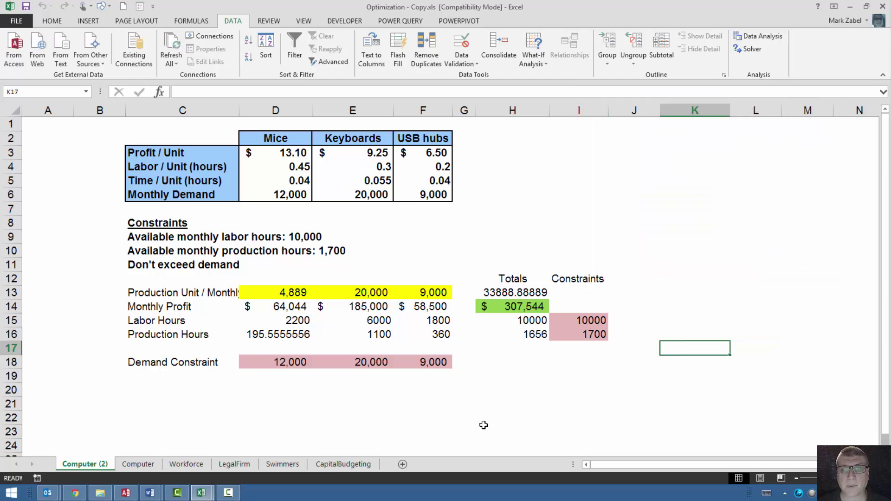
pyautogui.moveTo(281, 294); pyautogui.dragTo(404, 293)
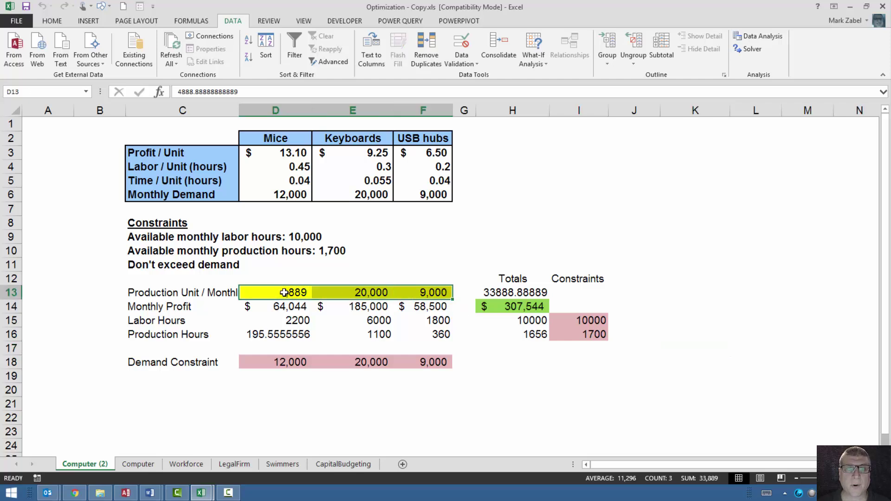
pyautogui.click(282, 294)
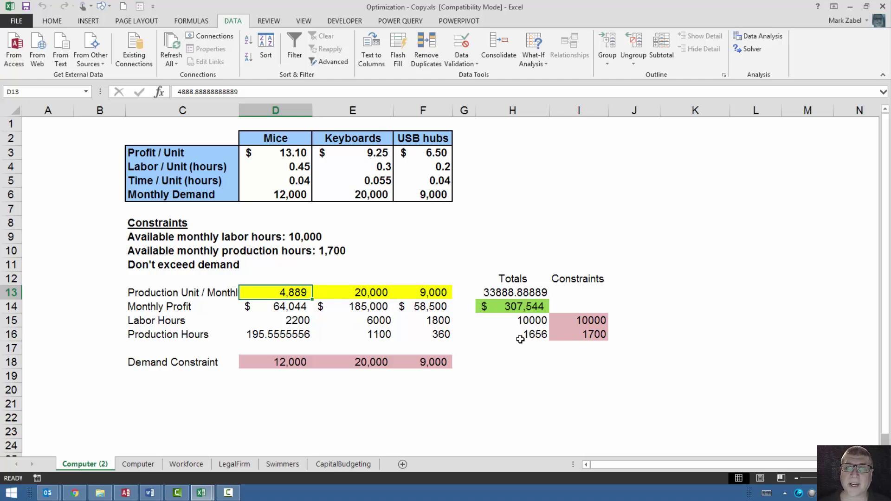
pyautogui.click(522, 307)
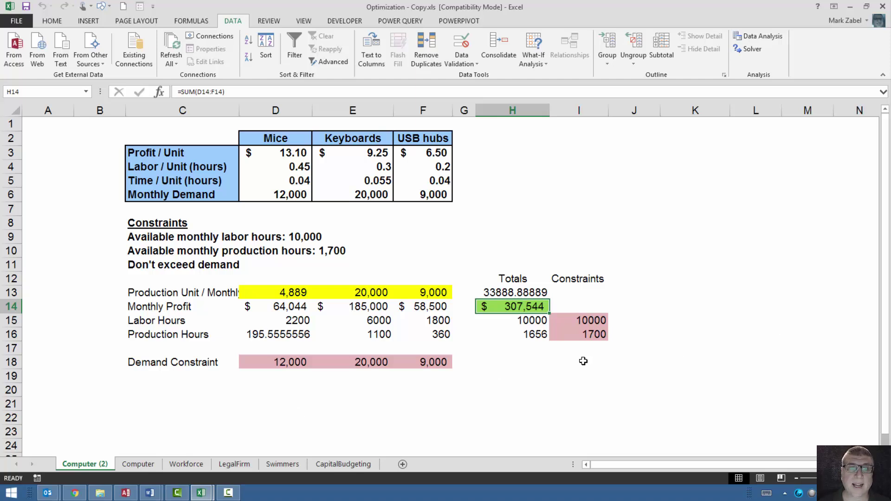
pyautogui.click(538, 336)
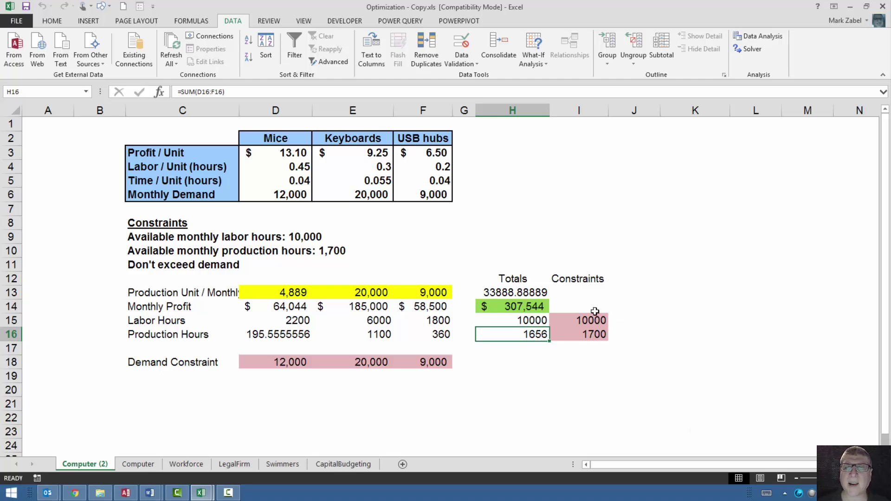
pyautogui.click(515, 317)
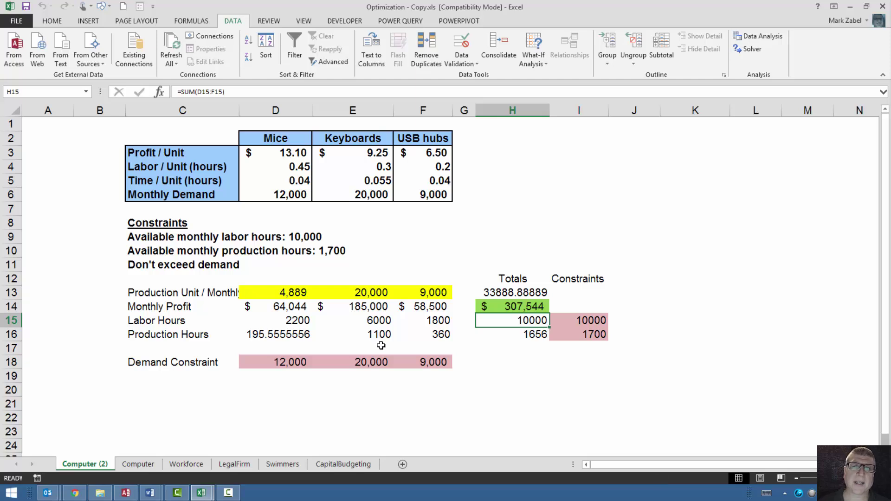
pyautogui.click(287, 292)
pyautogui.click(344, 296)
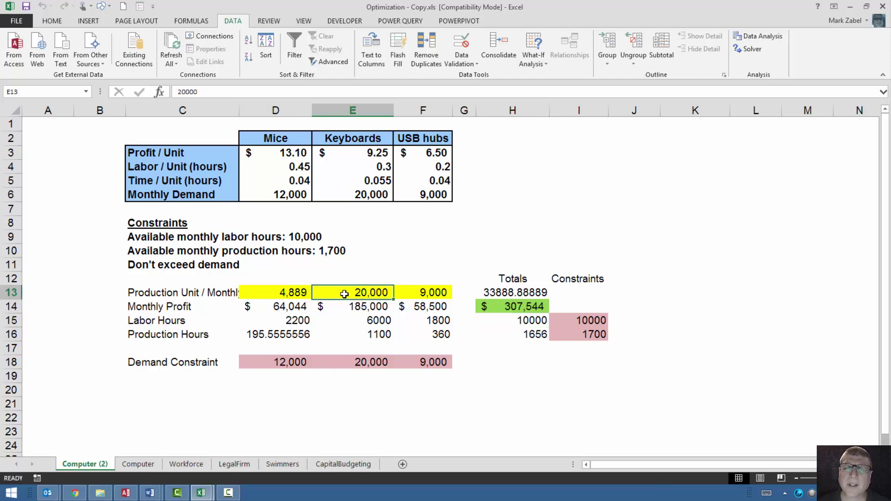
pyautogui.click(422, 302)
pyautogui.click(419, 293)
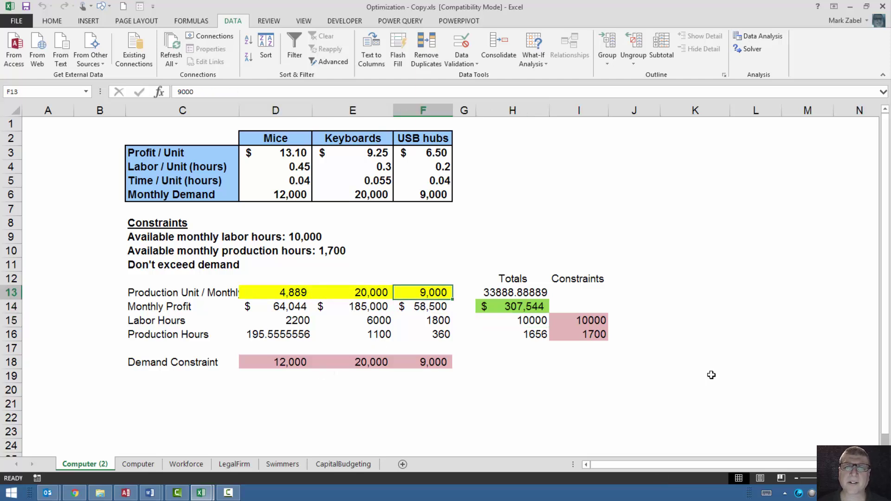